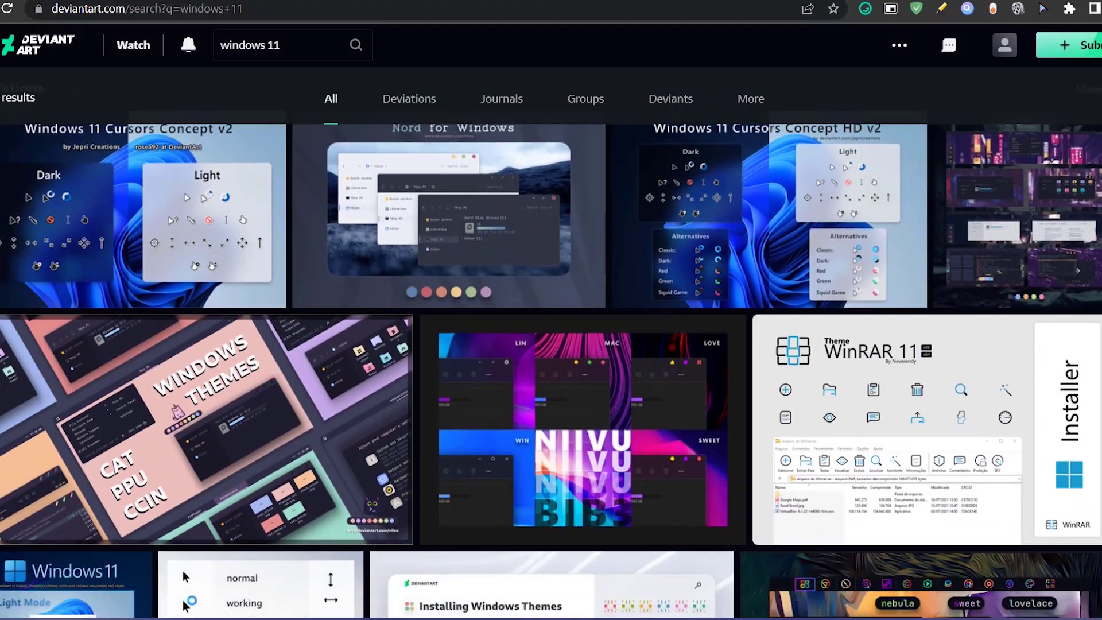
Look through the DeviantArt search results for windows 11, including the deviations, journals, groups and polls.
scroll(551, 367, up, 4)
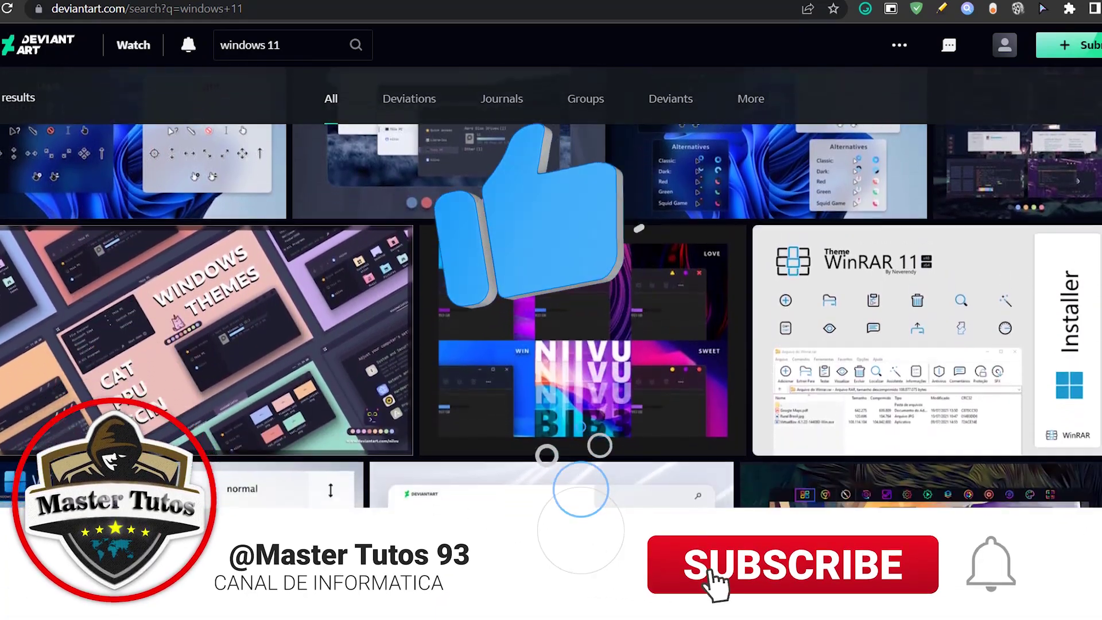
scroll(551, 316, down, 2)
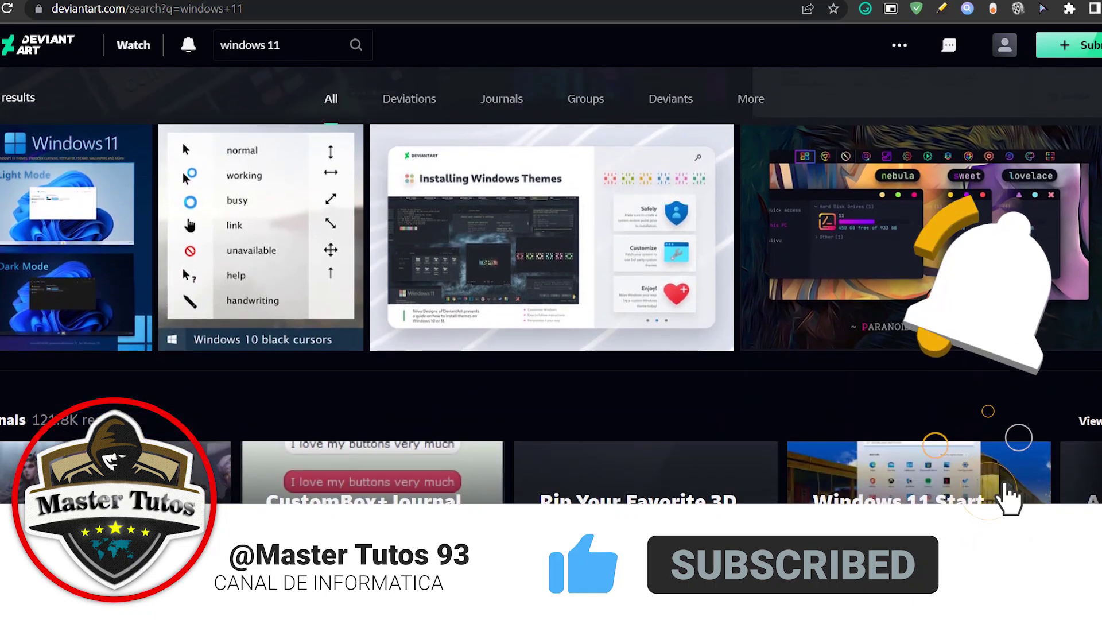
scroll(551, 287, down, 10)
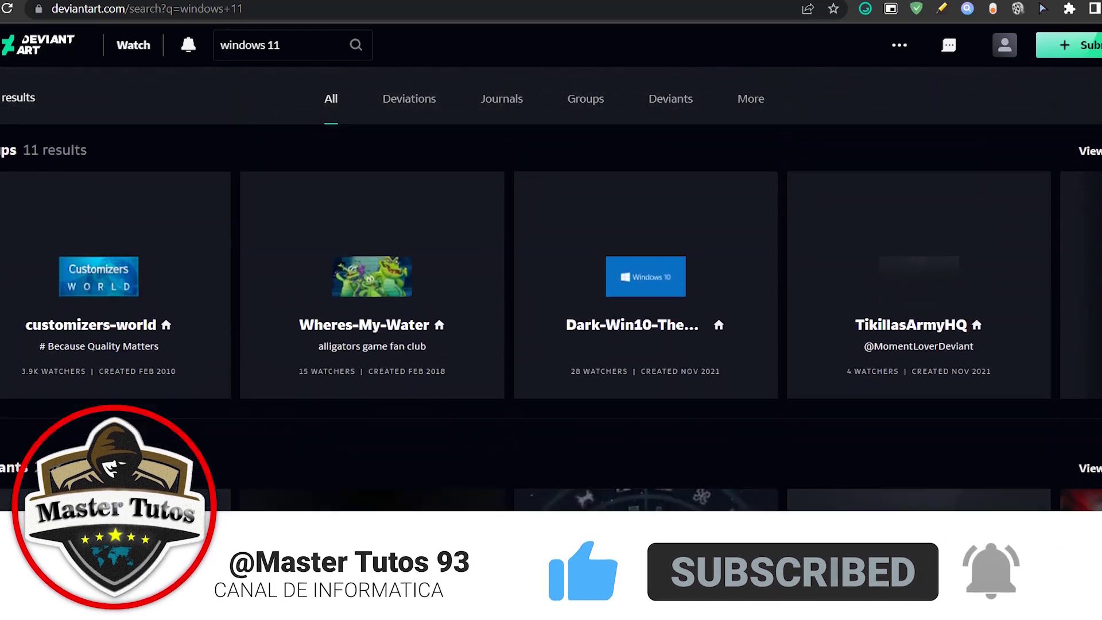
scroll(551, 310, down, 20)
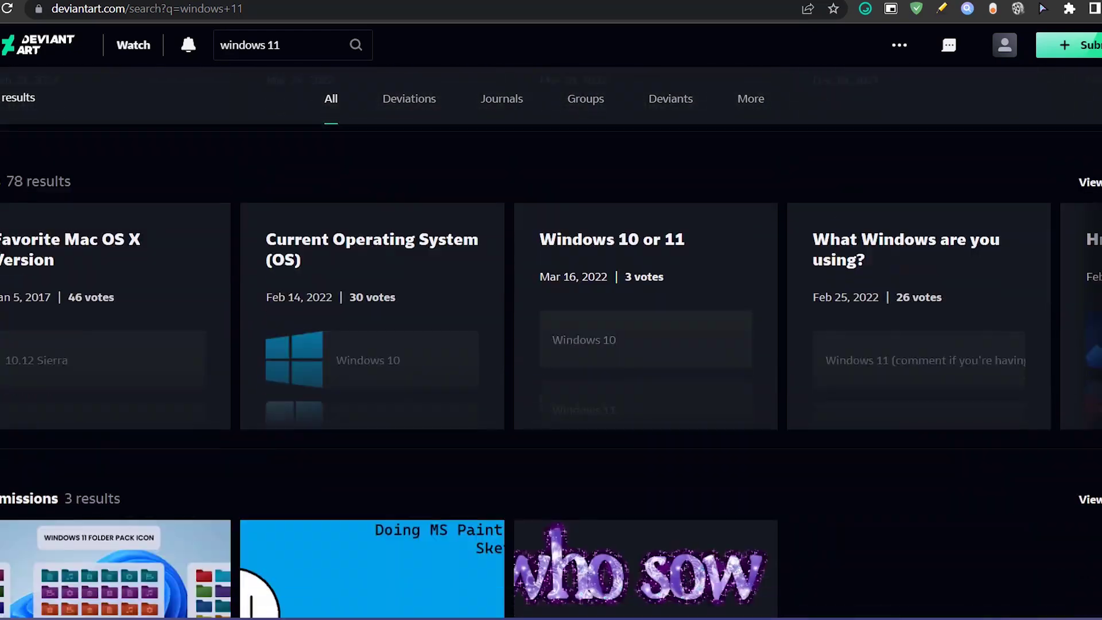
scroll(551, 310, up, 20)
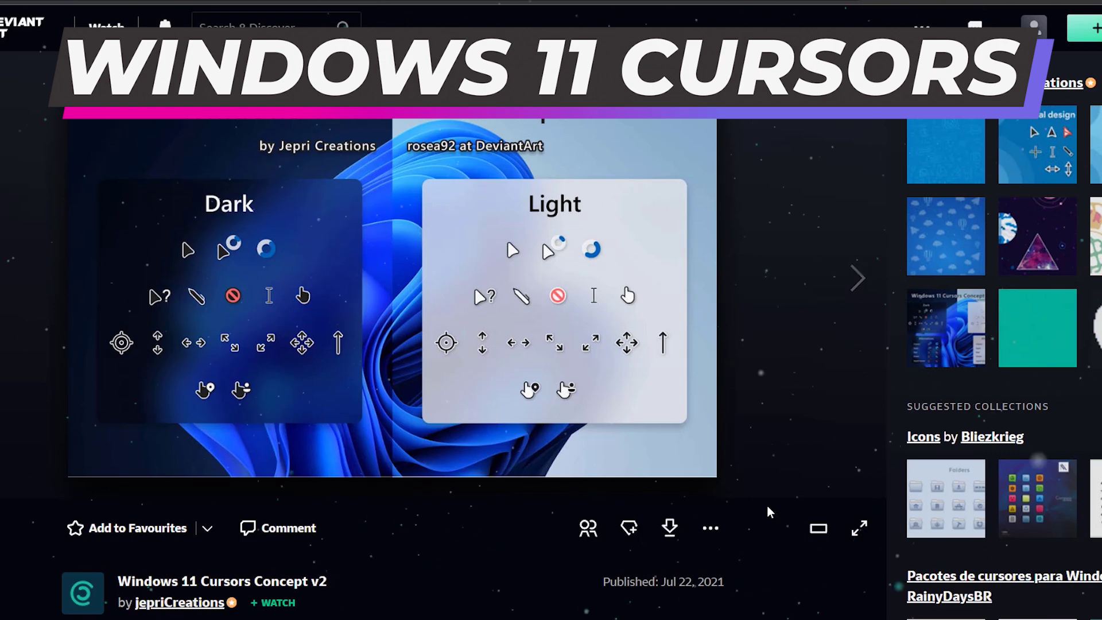
Review the Windows 11 Cursors Concept v2 page, including its download option, installation instructions and update notes.
scroll(669, 538, down, 7)
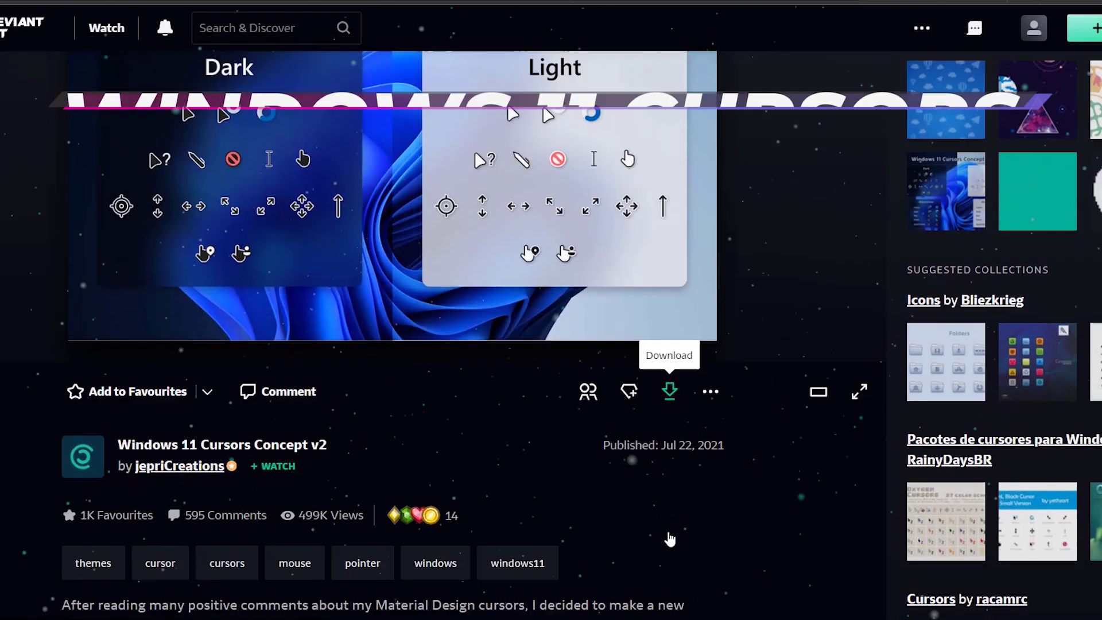
scroll(446, 485, down, 3)
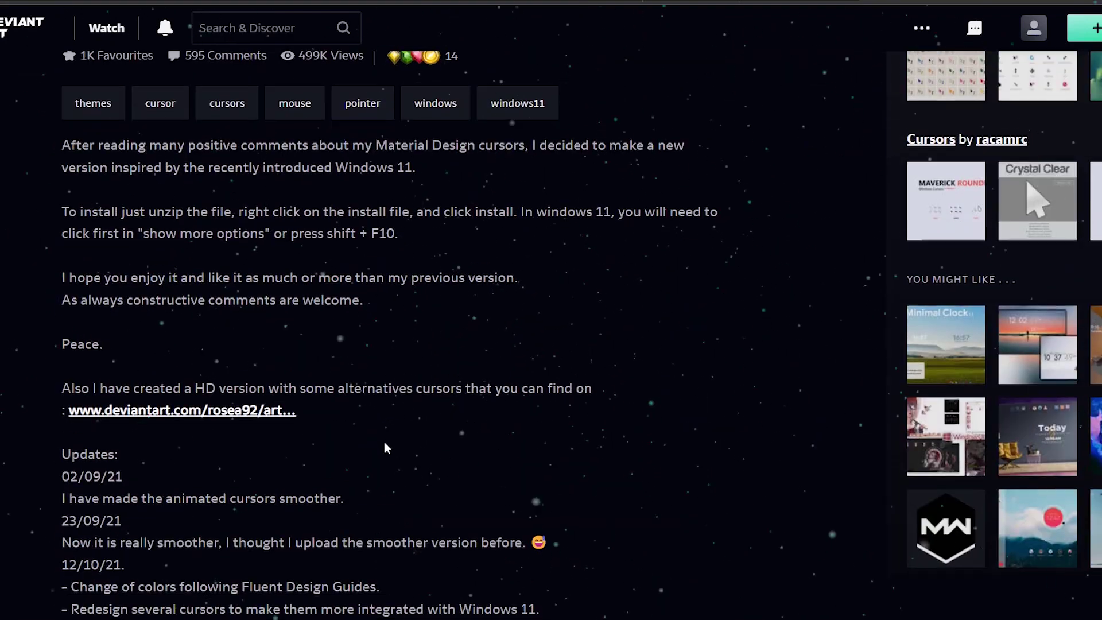
scroll(384, 442, down, 4)
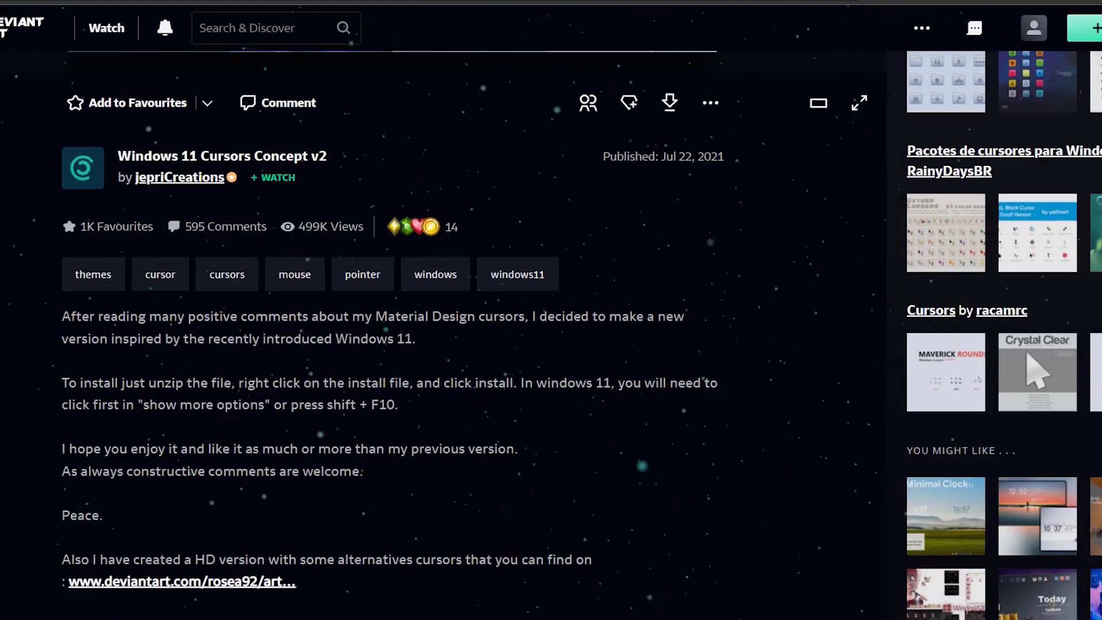
scroll(391, 460, up, 7)
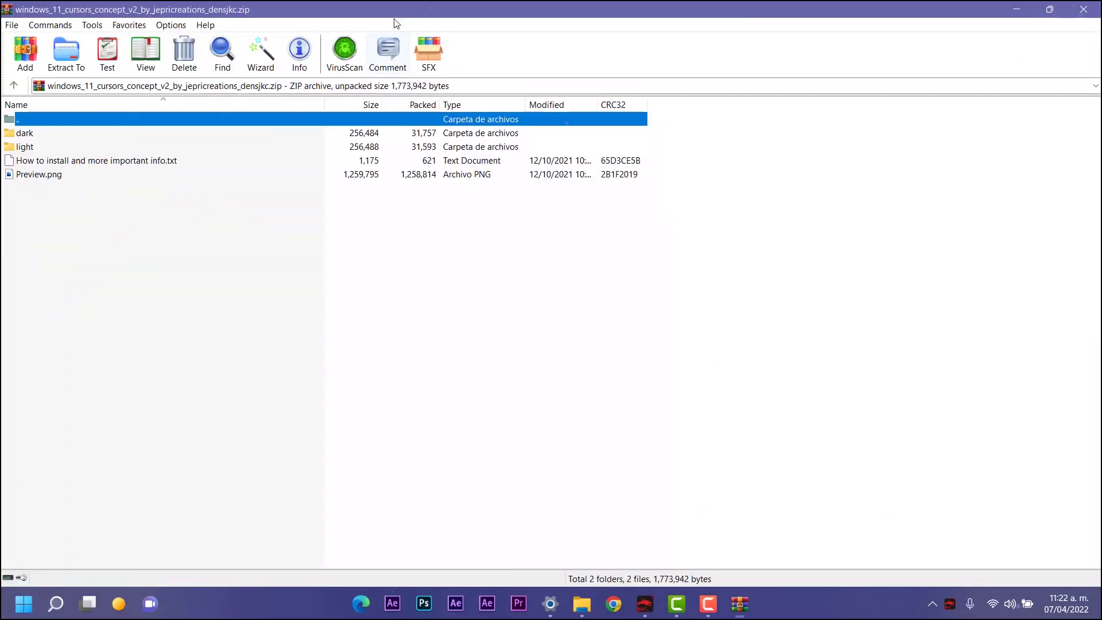
Extract the dark and light folders from the Windows 11 cursors archive into the CURSORES folder.
drag(396, 23, 793, 153)
click(426, 297)
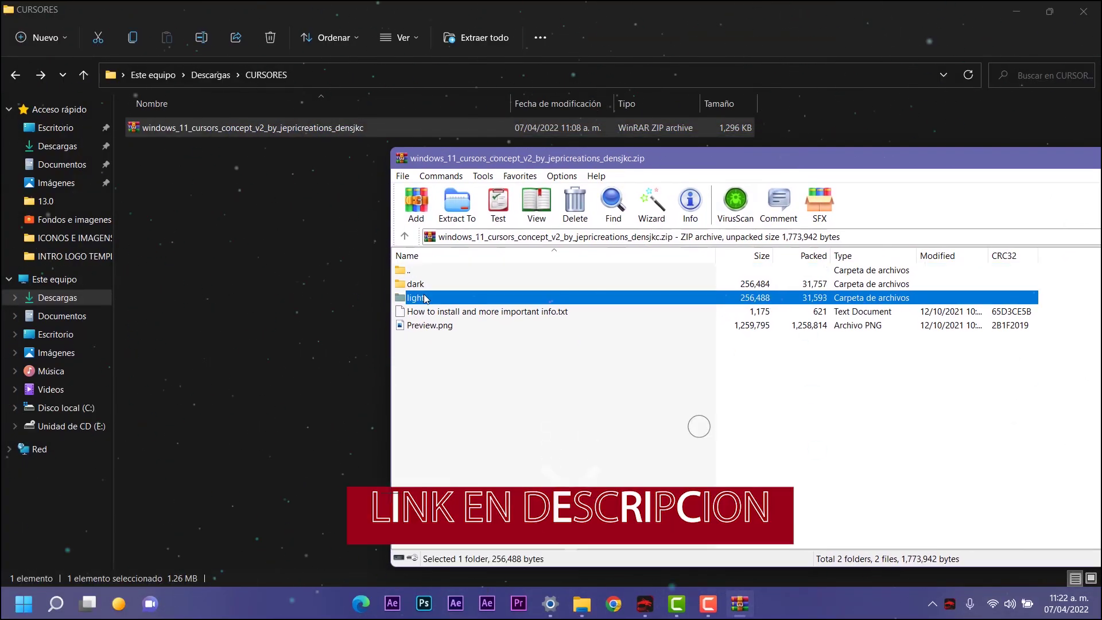
ctrl+click(431, 284)
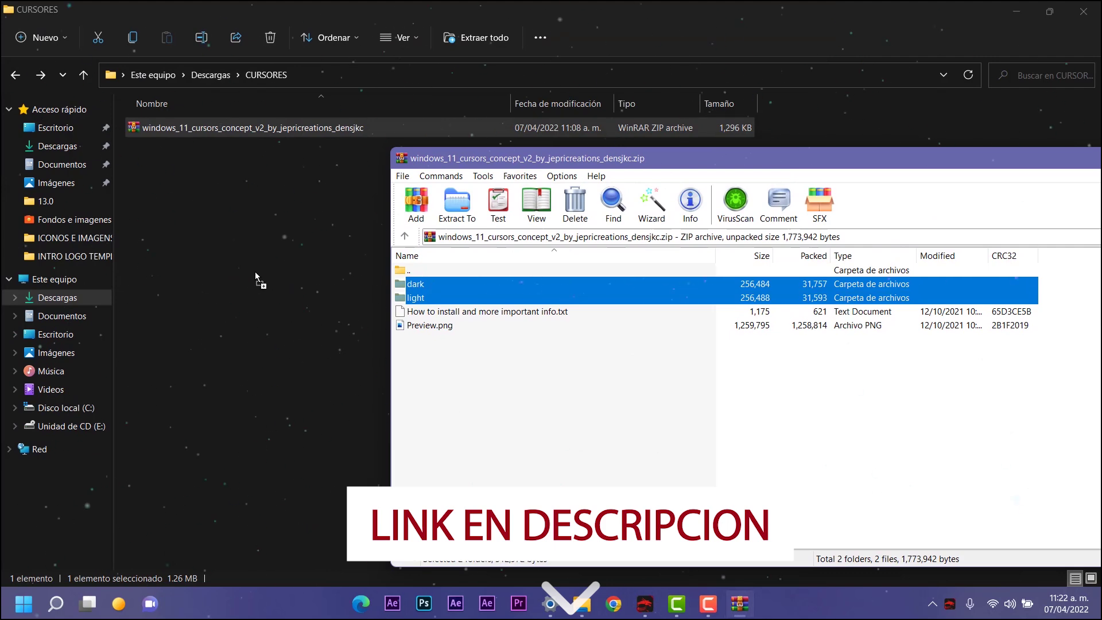
drag(234, 272, 235, 271)
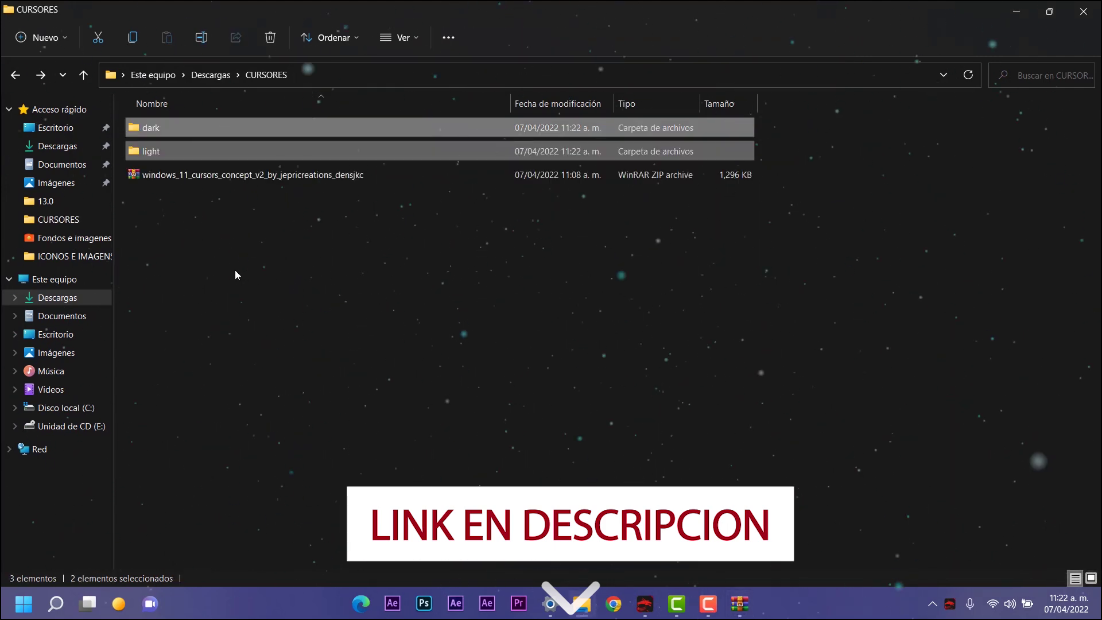
Install the dark cursors using the Install setup file in the dark folder and accept the mouse properties.
double_click(159, 128)
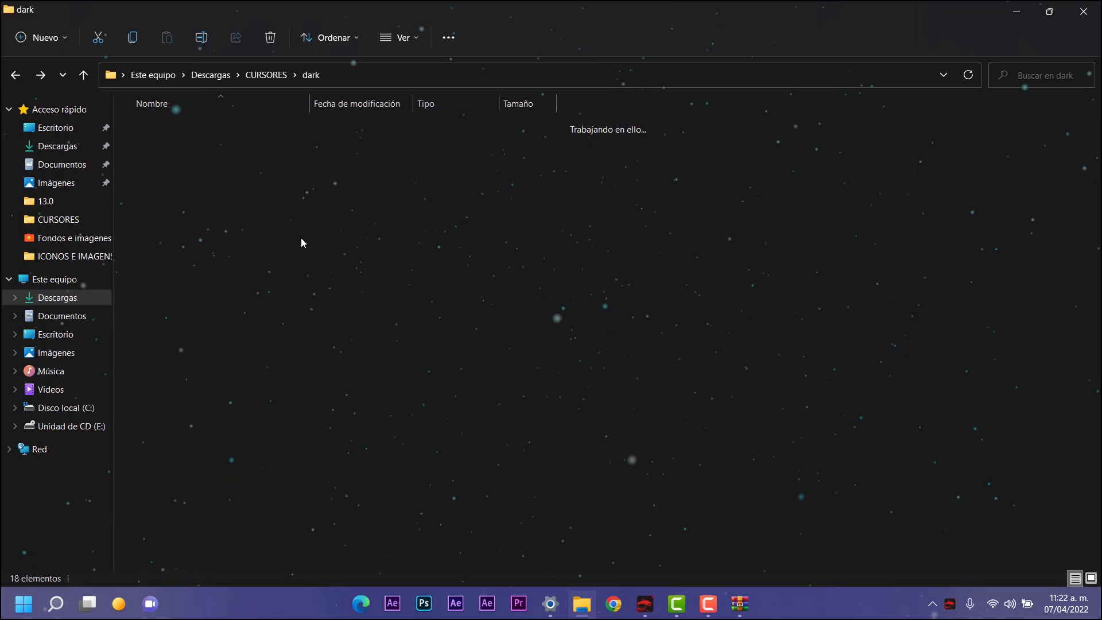
right_click(151, 316)
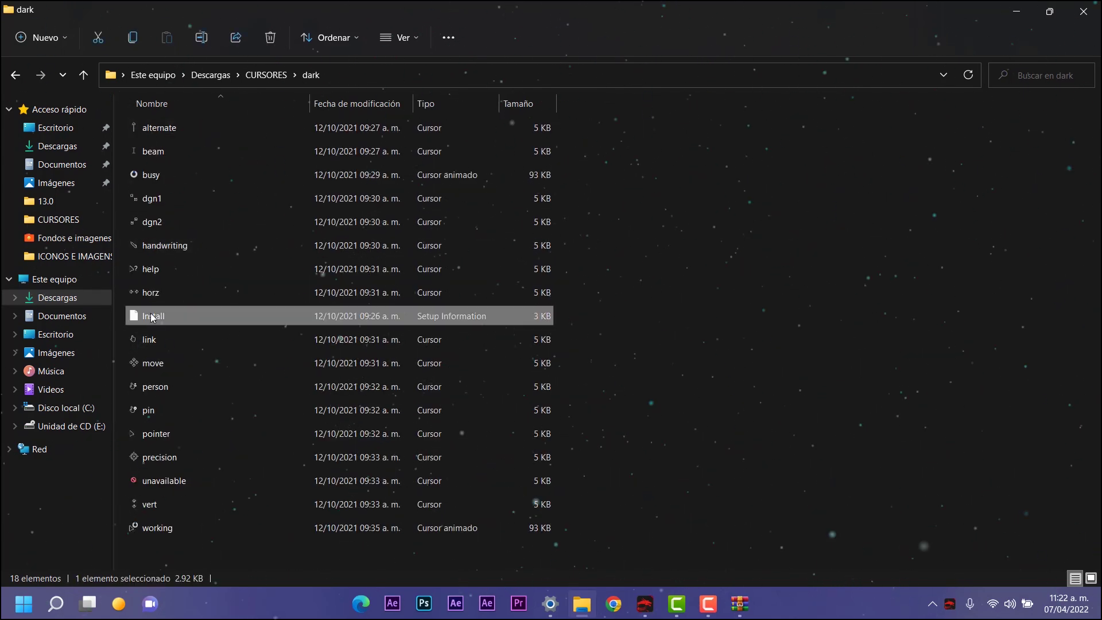
click(233, 534)
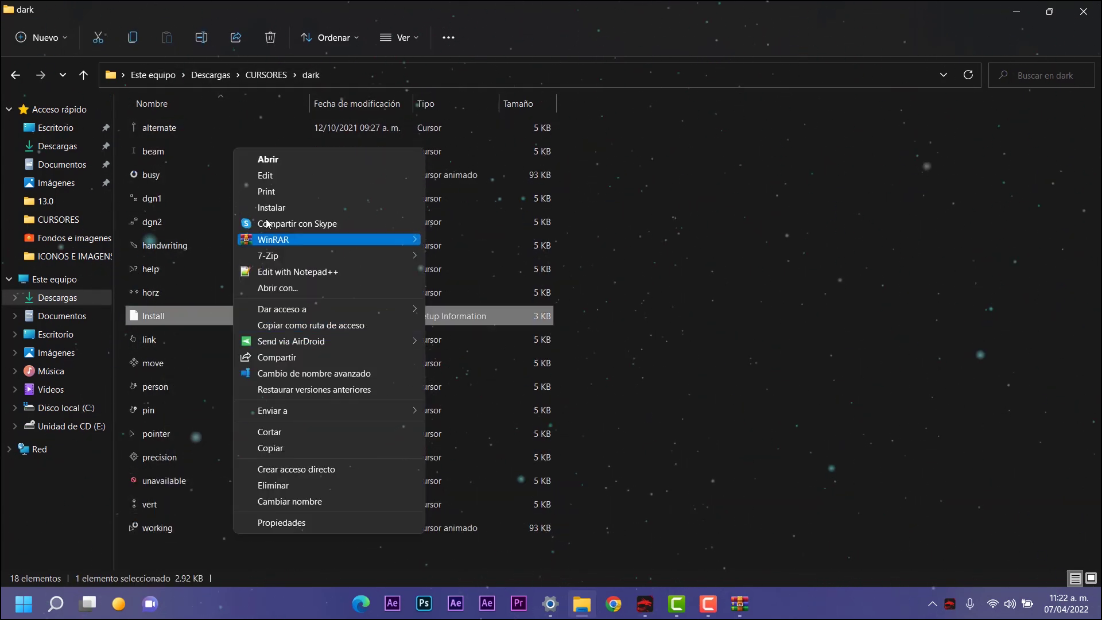
click(285, 210)
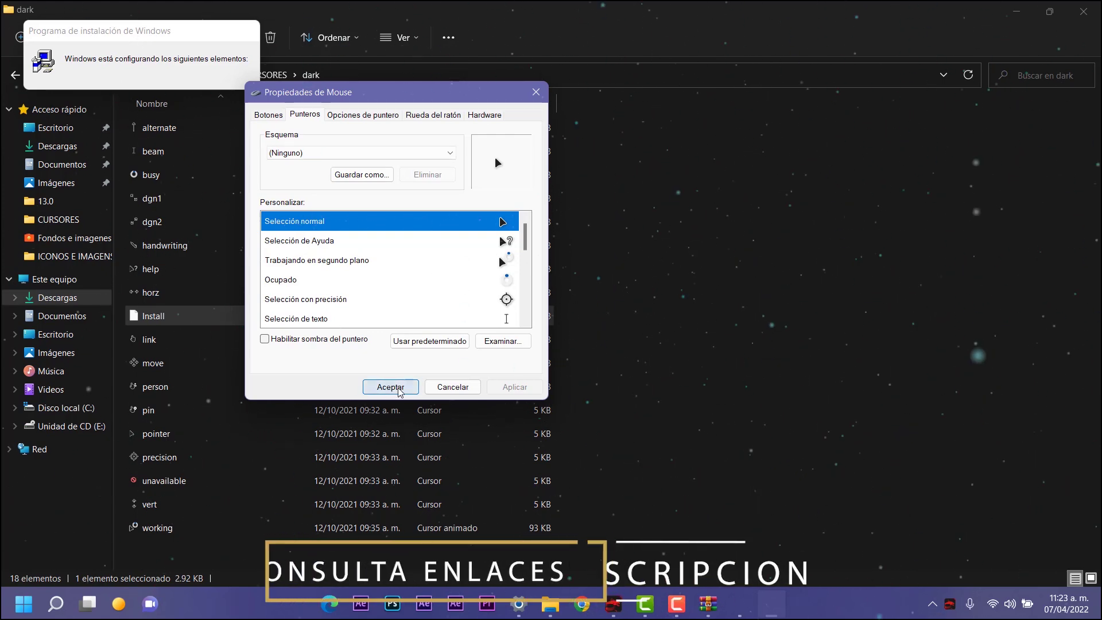
click(413, 389)
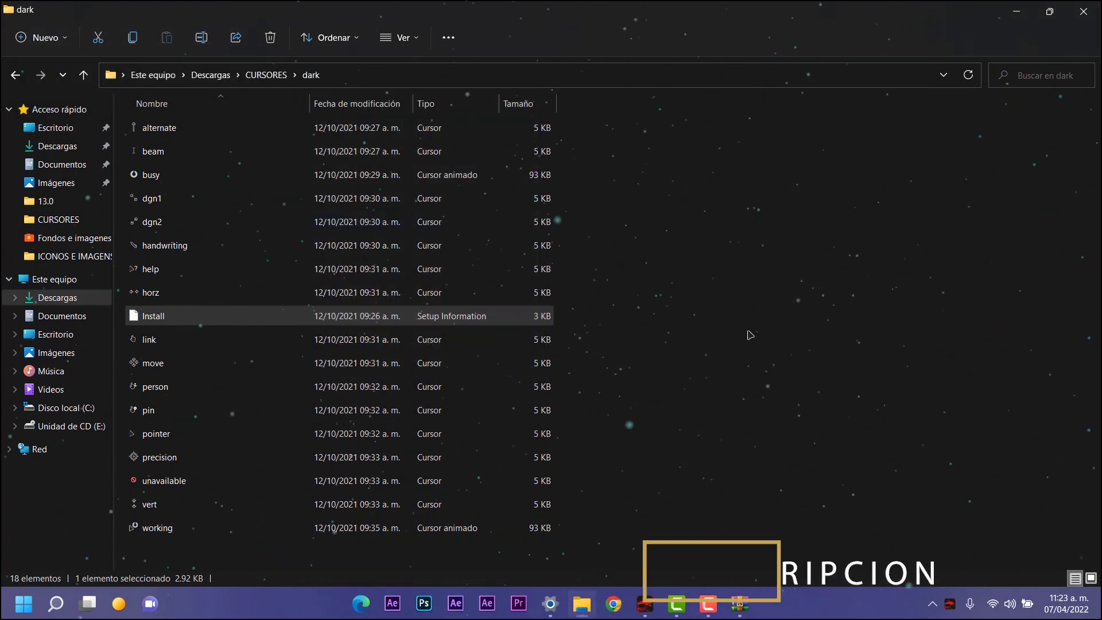
Open the mouse properties with main.cpl, apply the Windows 11 Cursors Dark v2 pointer scheme, replacing the original, and show the desktop.
key(super+r)
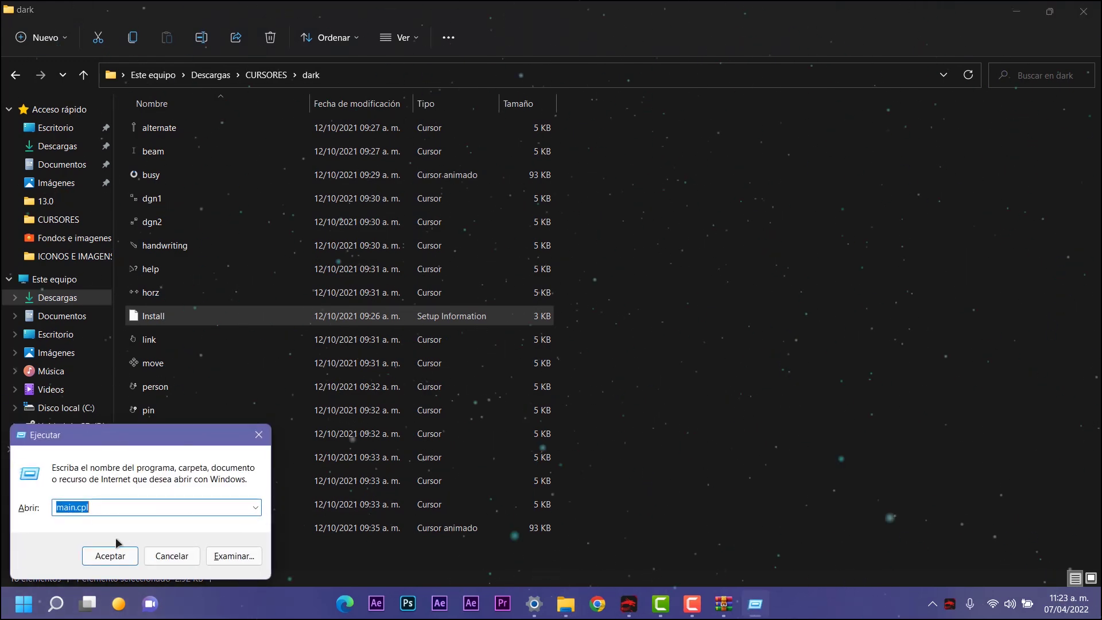
click(126, 556)
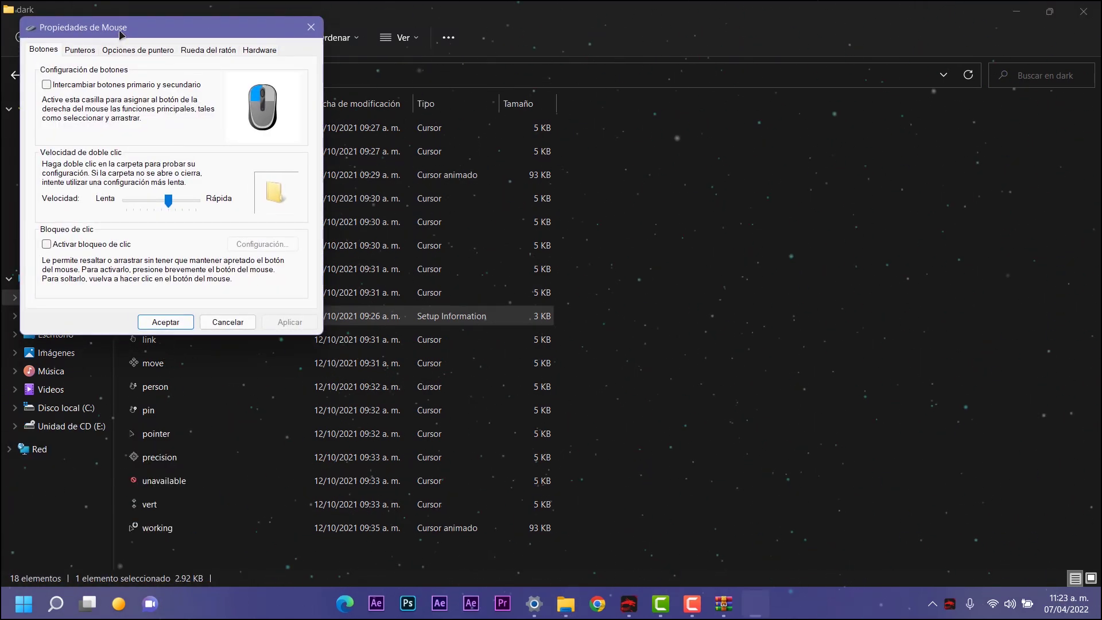
drag(121, 35, 515, 135)
click(473, 150)
click(528, 189)
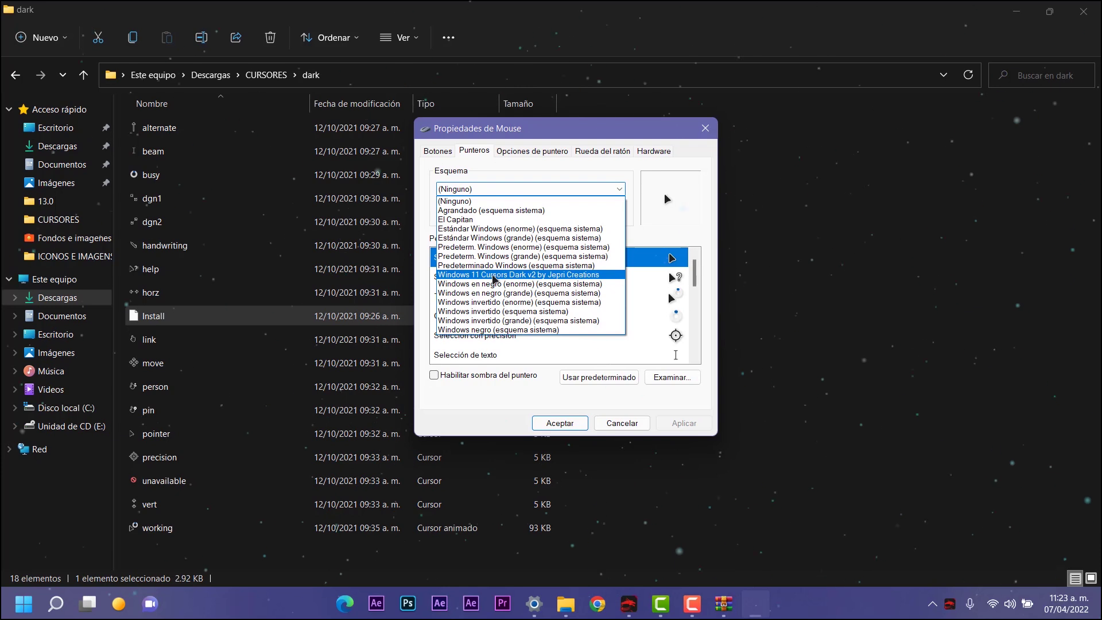
click(516, 275)
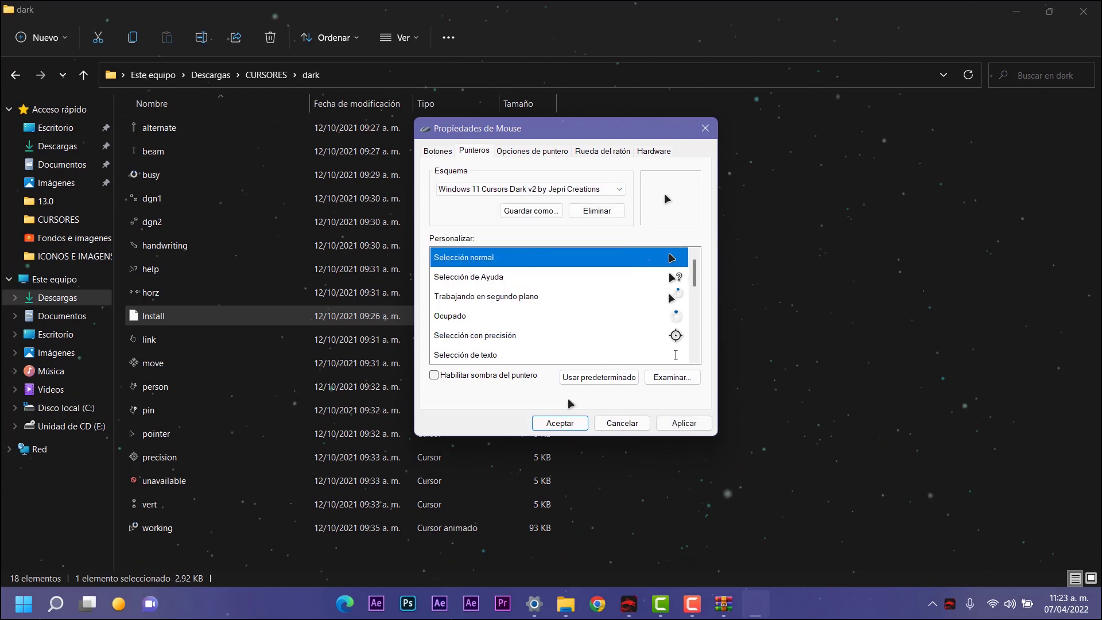
click(684, 425)
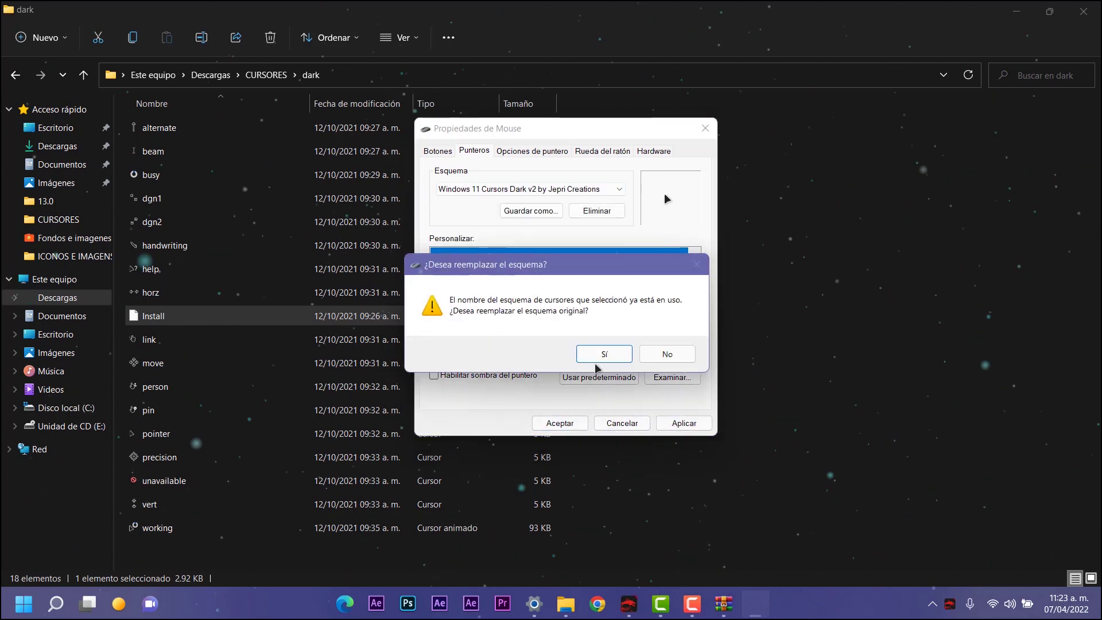
click(597, 352)
click(559, 423)
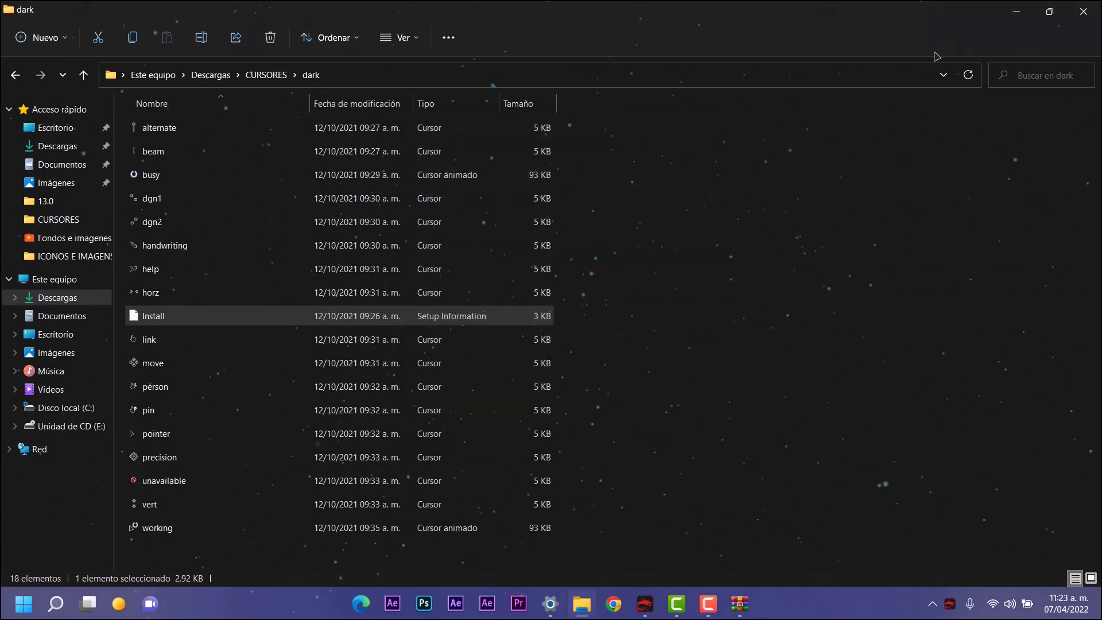
key(super+d)
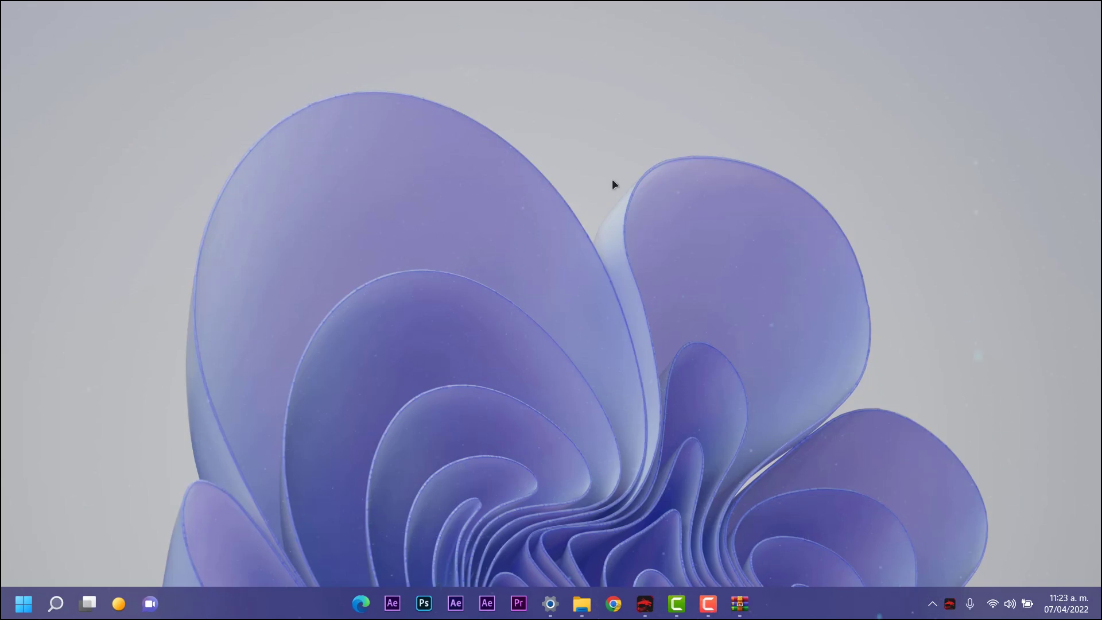
Install the light cursors using the Install setup file in the light folder inside CURSORES.
click(582, 604)
key(alt+Up)
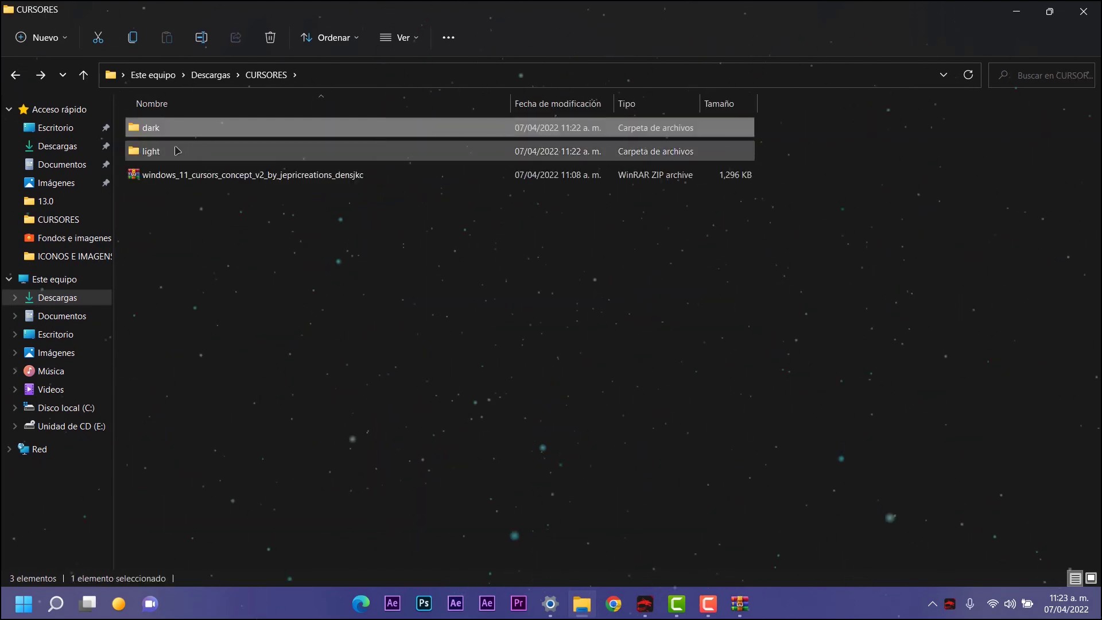
double_click(178, 151)
click(149, 316)
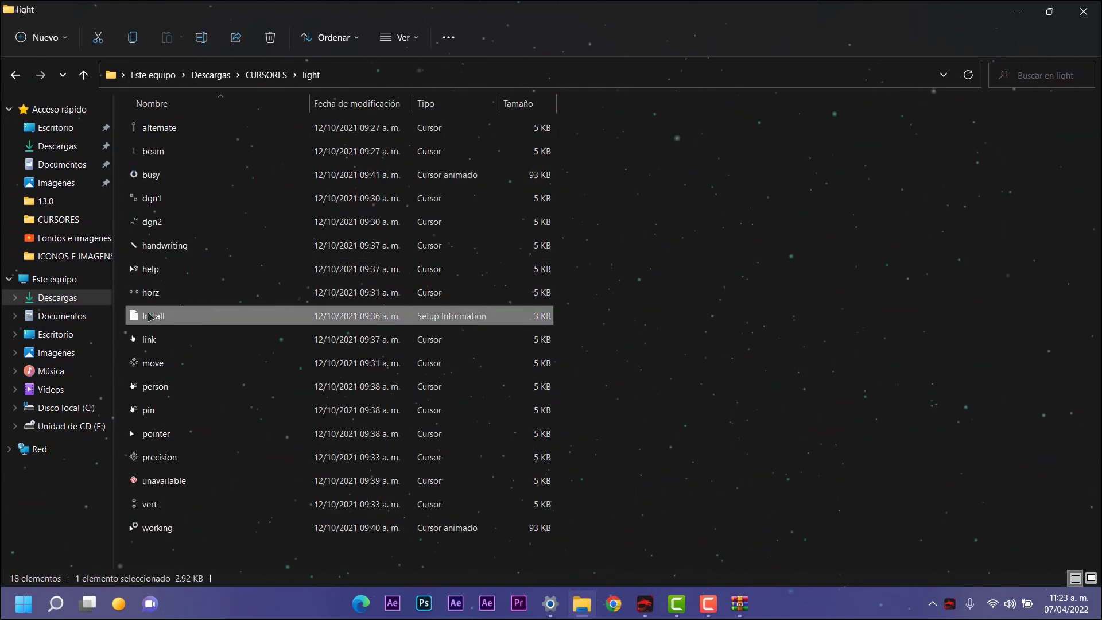
right_click(150, 316)
click(234, 535)
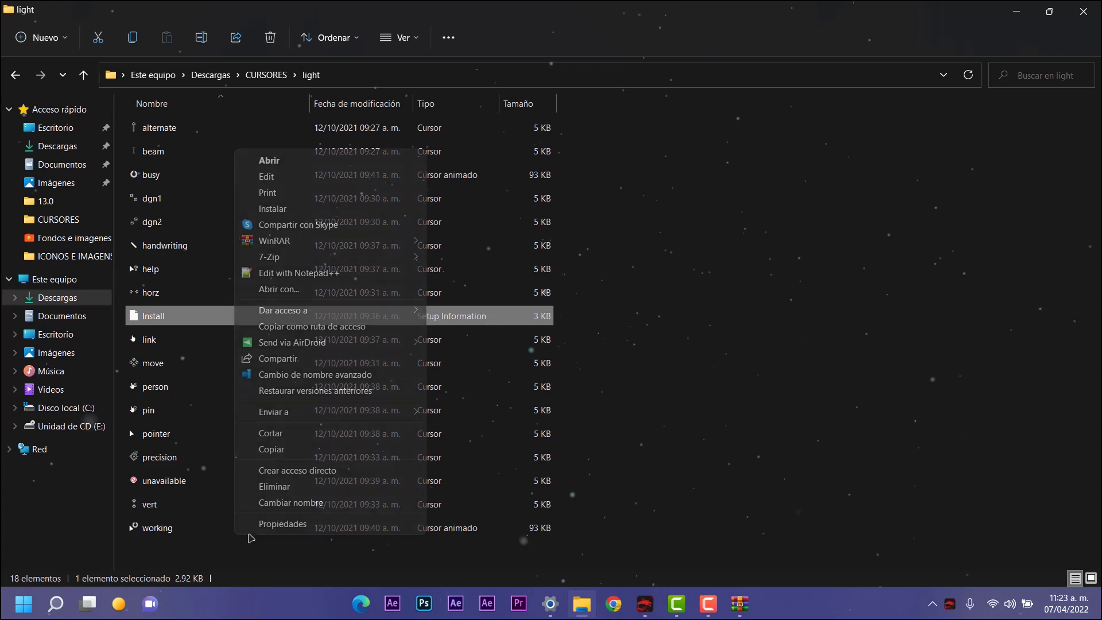
click(290, 209)
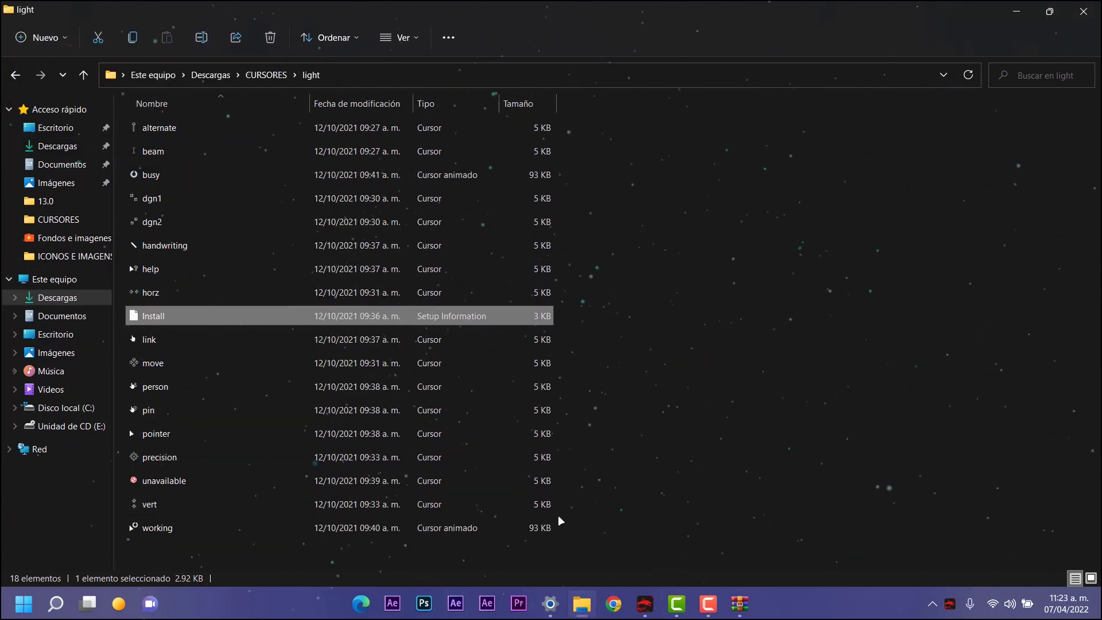
Reopen the mouse properties, choose the Windows 11 Cursors Light v2 pointer scheme, accept it and minimize the folder window.
key(super+r)
click(109, 556)
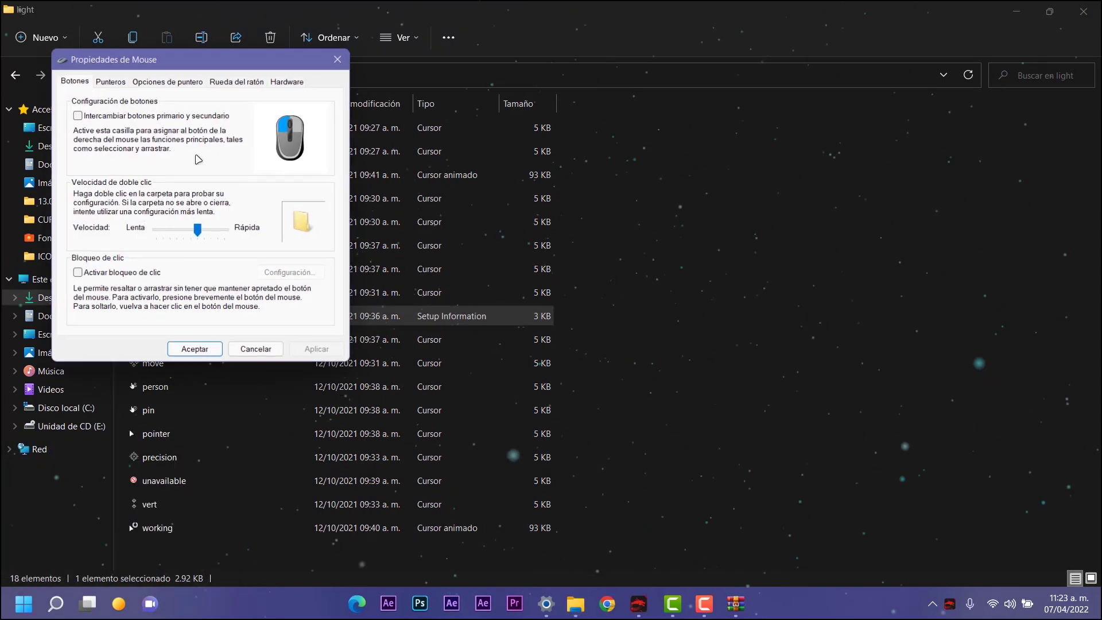
click(103, 81)
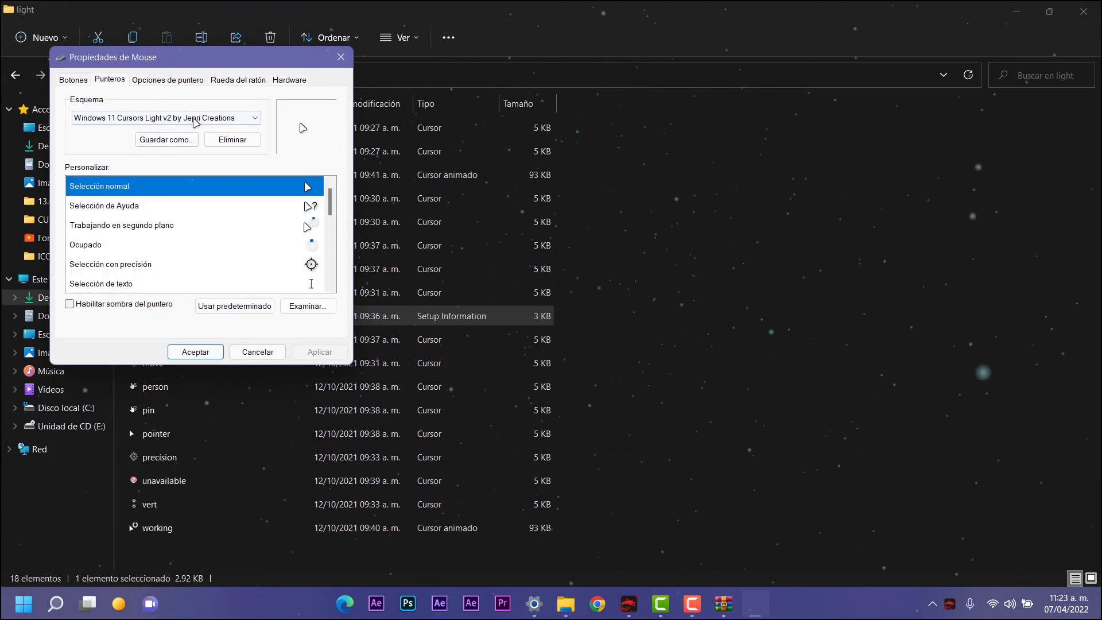
click(195, 119)
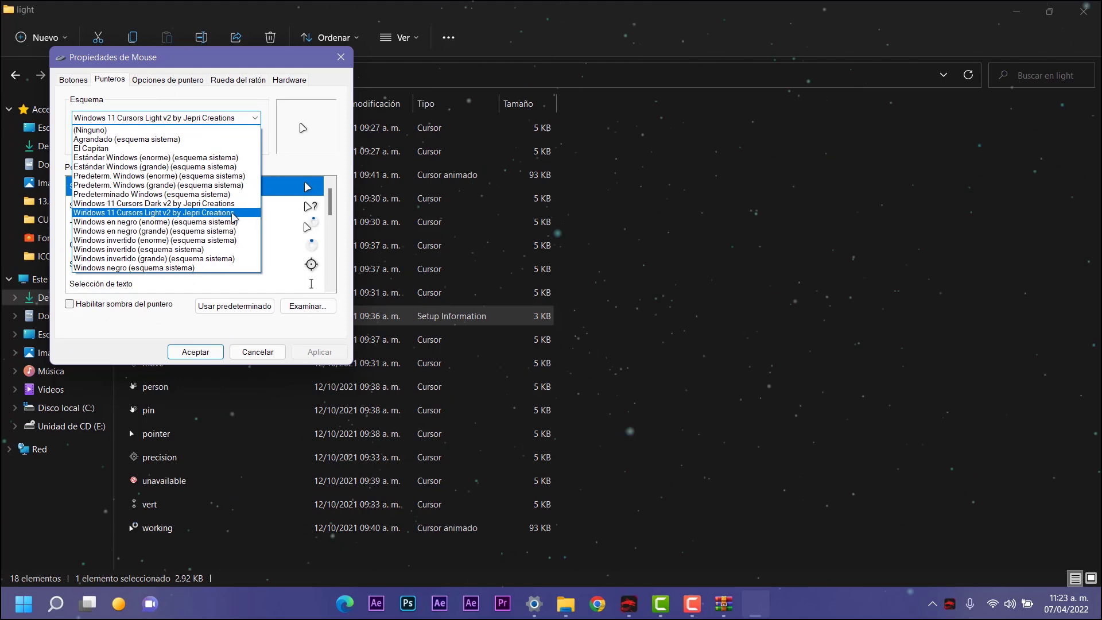
click(221, 213)
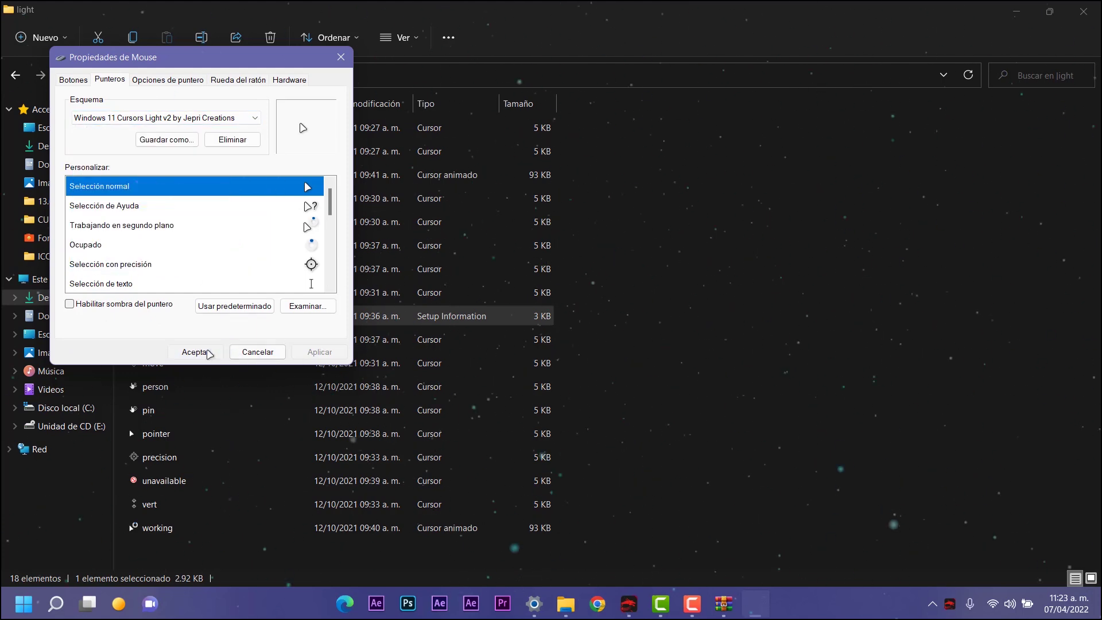
click(207, 353)
click(1013, 9)
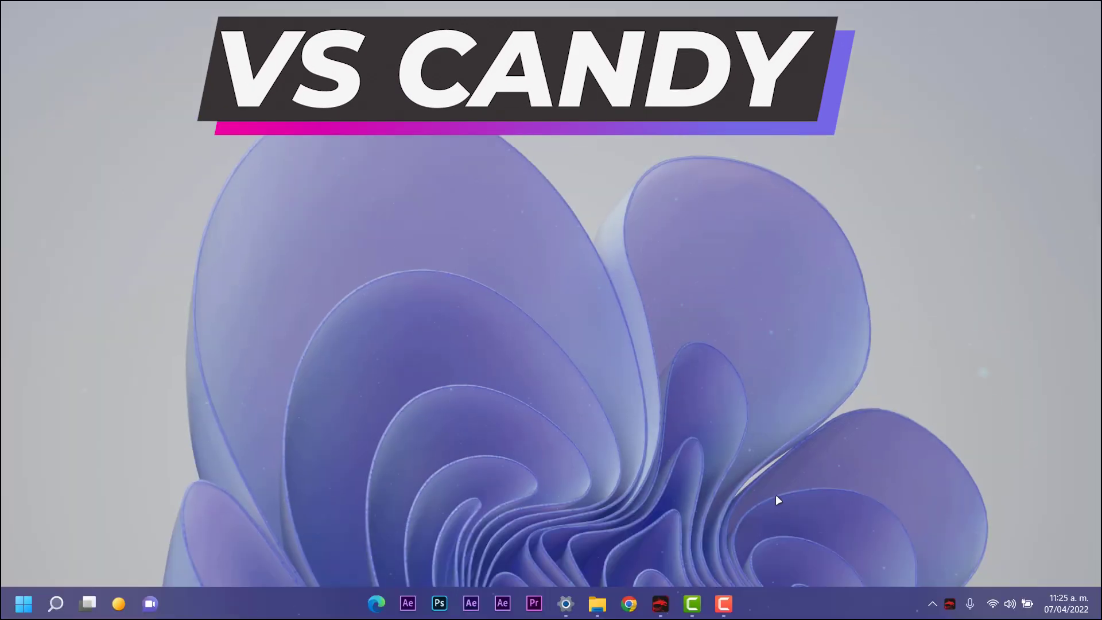
Open the VS Candy ZIP archive from the CURSORES folder and extract its VS Candy folder into CURSORES.
click(595, 604)
right_click(192, 129)
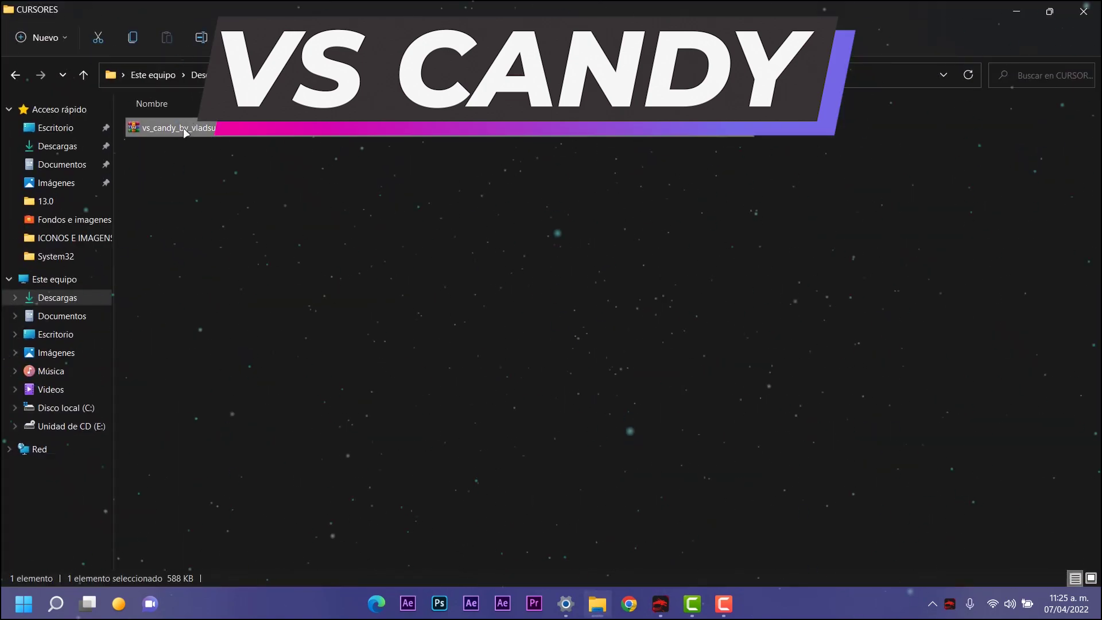
click(235, 171)
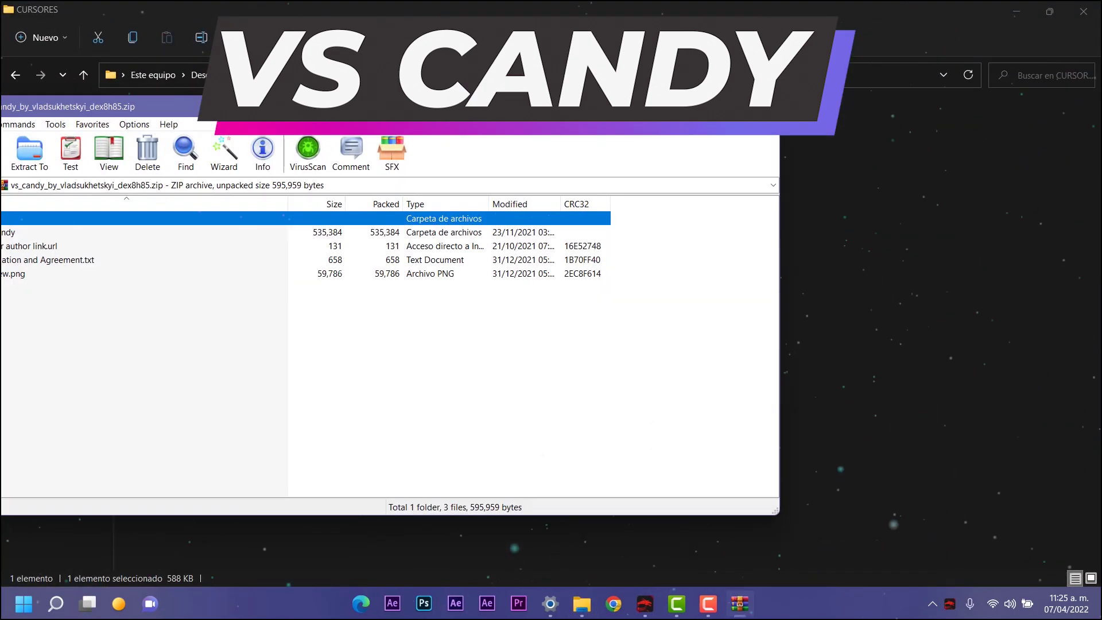
drag(390, 115, 787, 150)
click(432, 268)
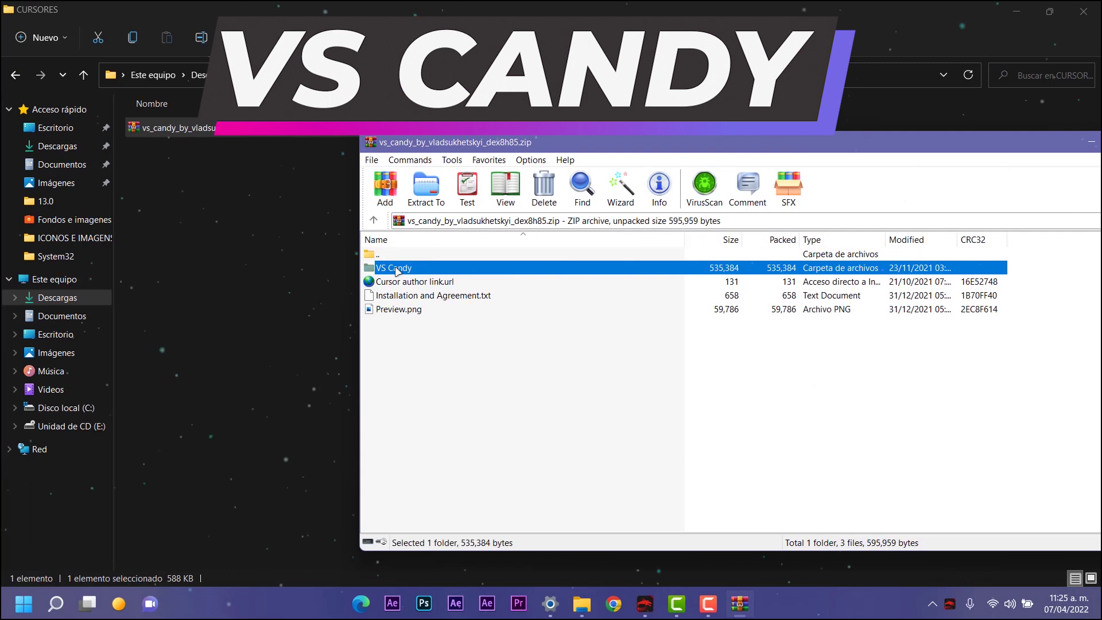
click(247, 229)
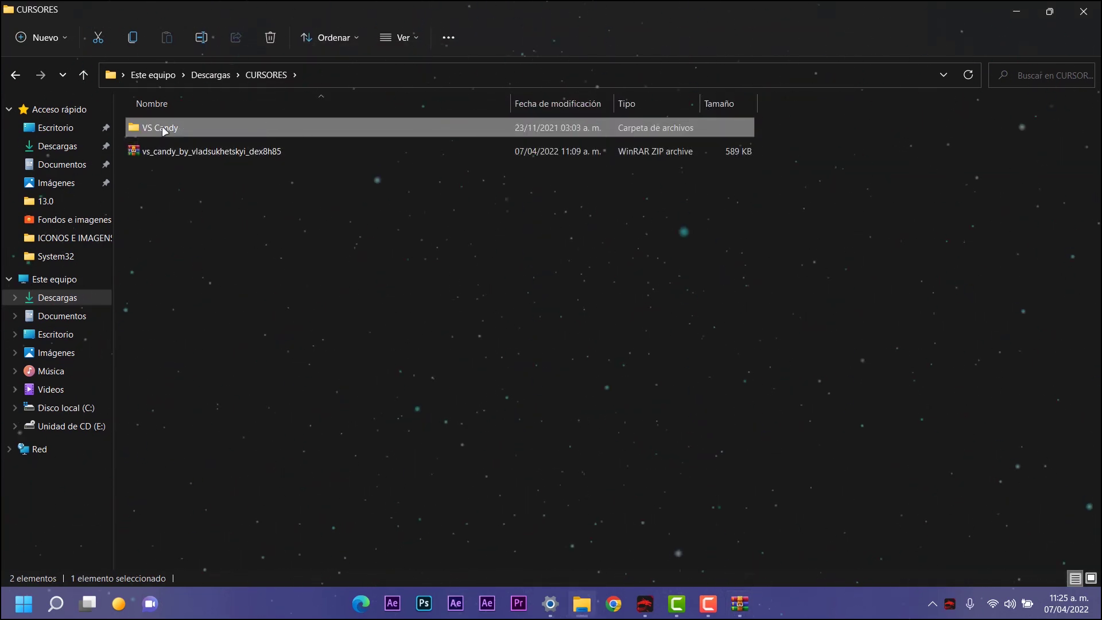
Install the reduced VS Candy cursors using the install setup file in the Reduced folder.
double_click(161, 127)
double_click(161, 127)
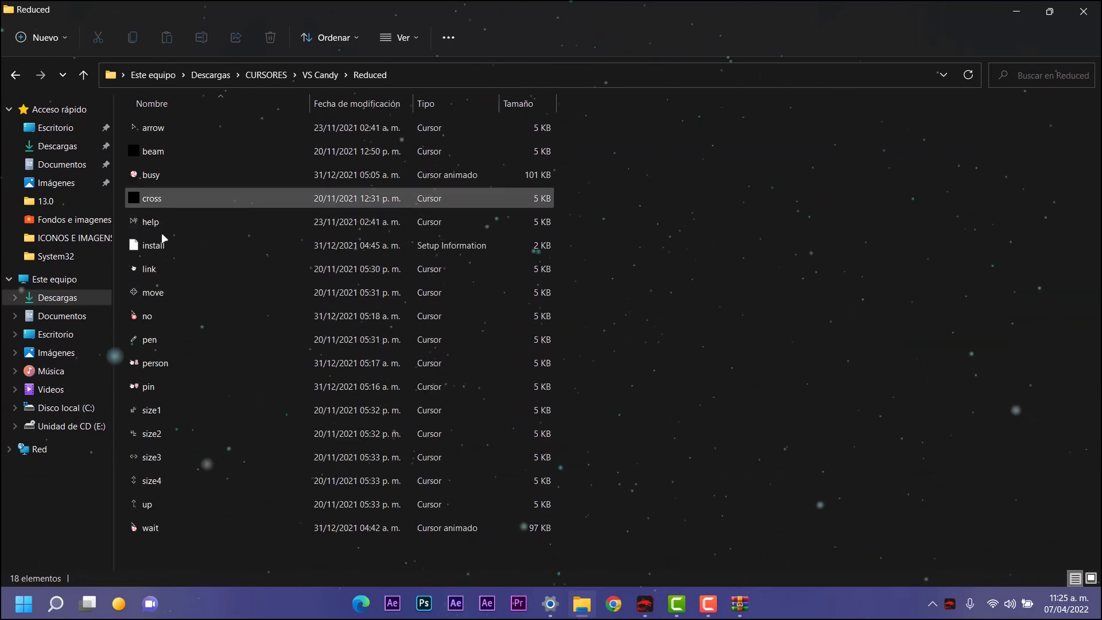
right_click(151, 248)
click(229, 469)
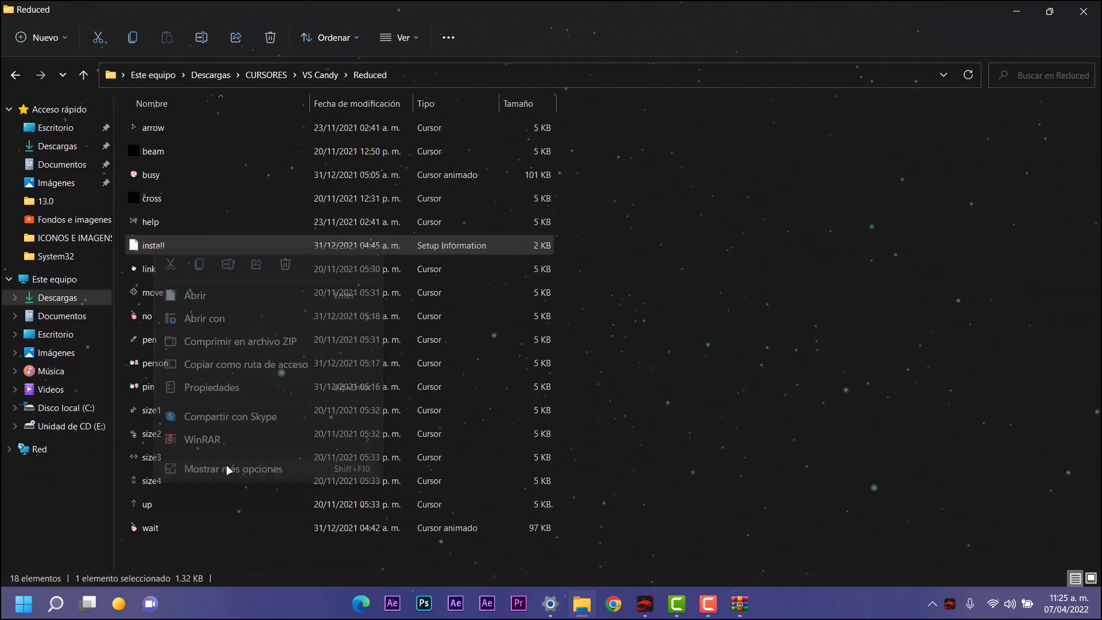
click(270, 140)
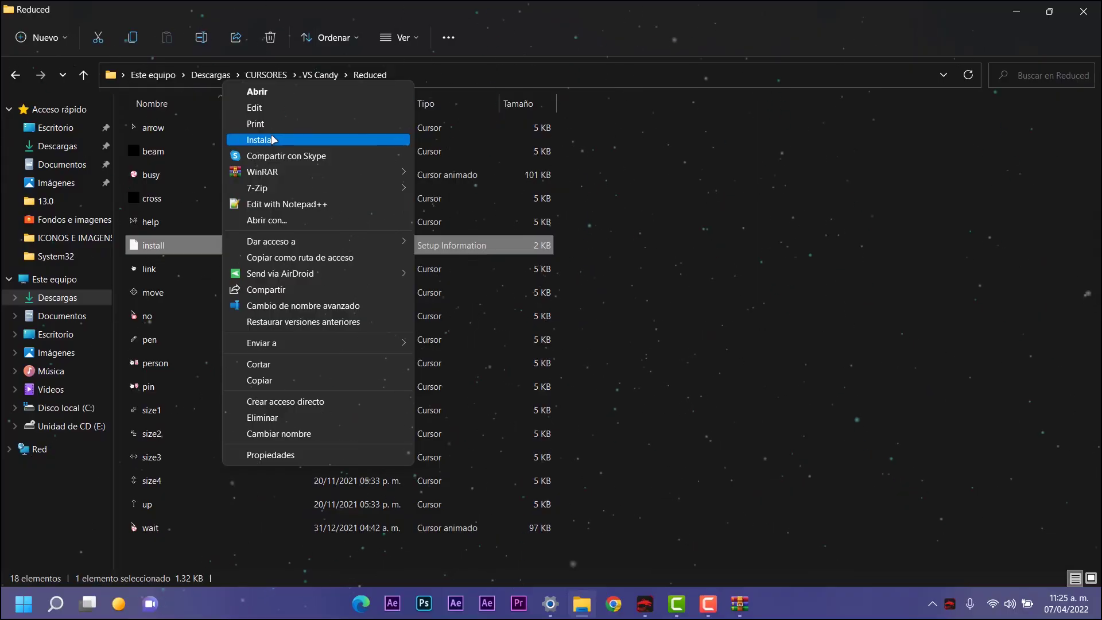
click(269, 140)
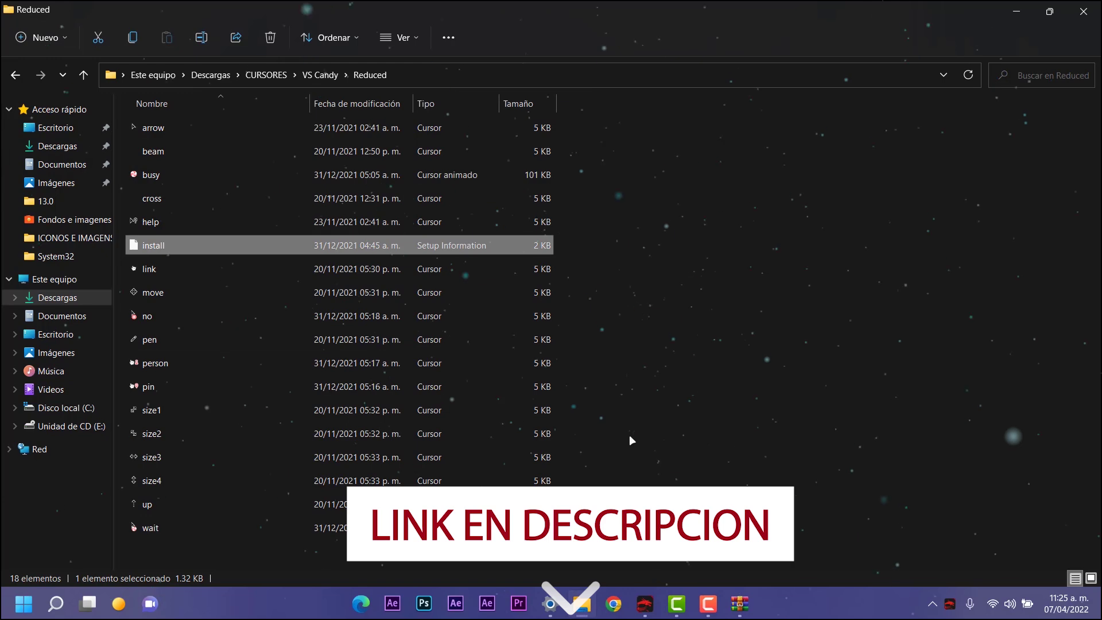
Open the mouse properties with main.cpl, apply the VS Candy (reduced) pointer scheme, replacing the original, and clear away the folder and archive windows.
key(super+r)
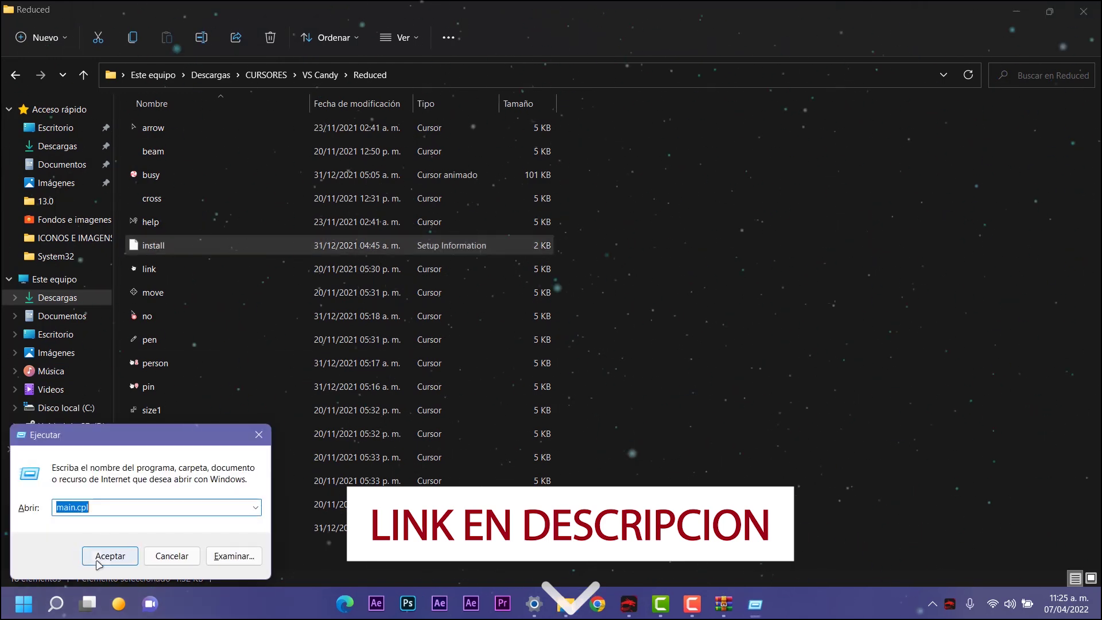
key(Return)
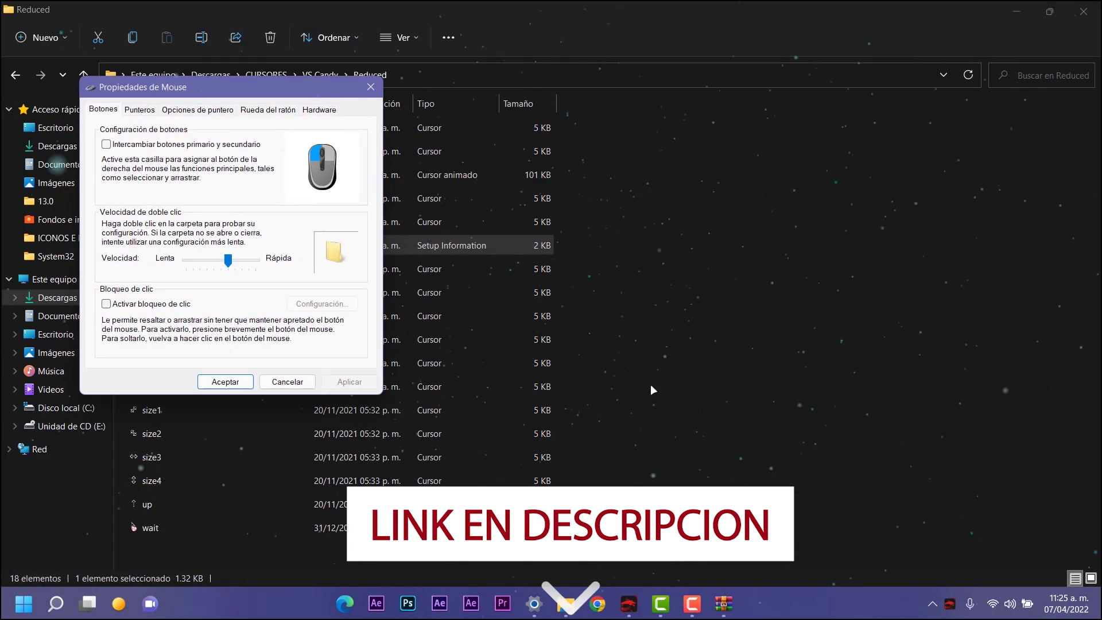
click(140, 109)
click(182, 148)
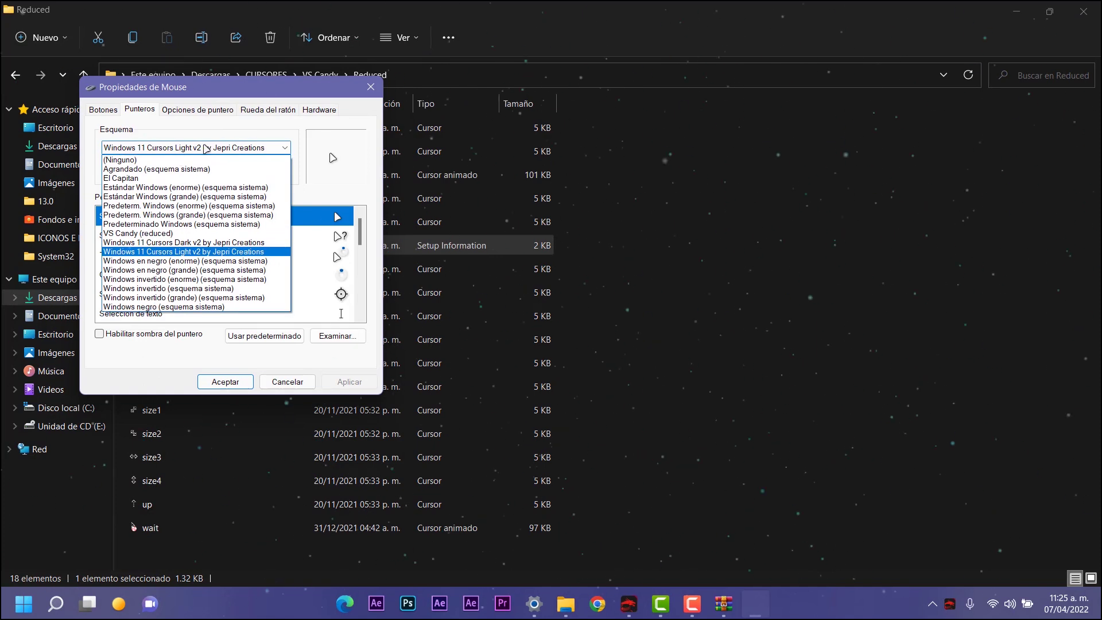
click(165, 234)
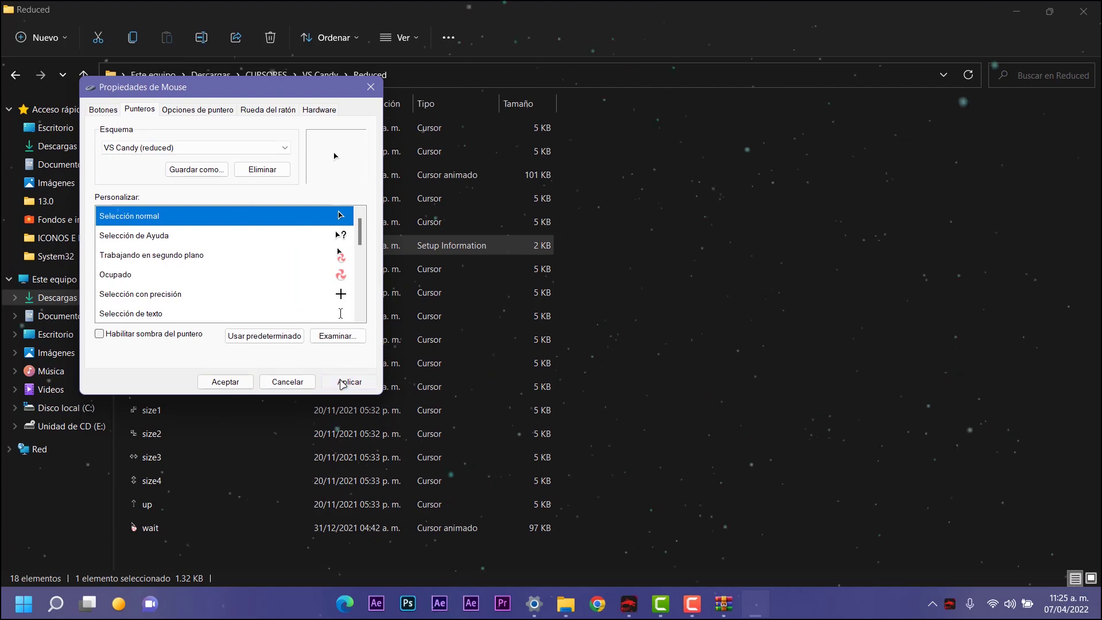
click(343, 383)
click(619, 357)
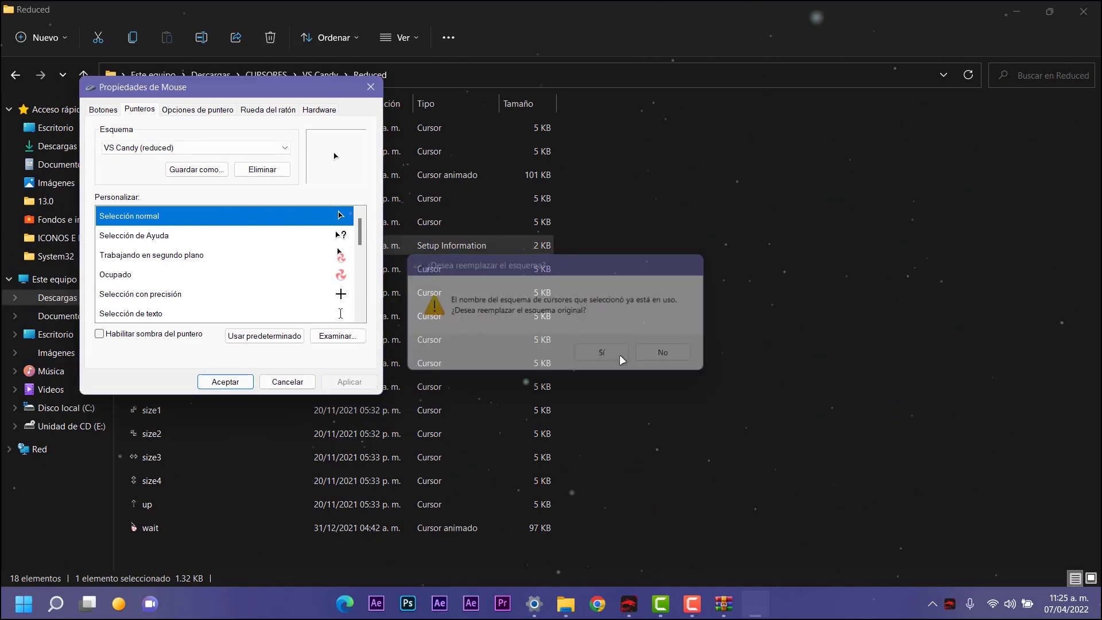
click(231, 383)
click(1016, 14)
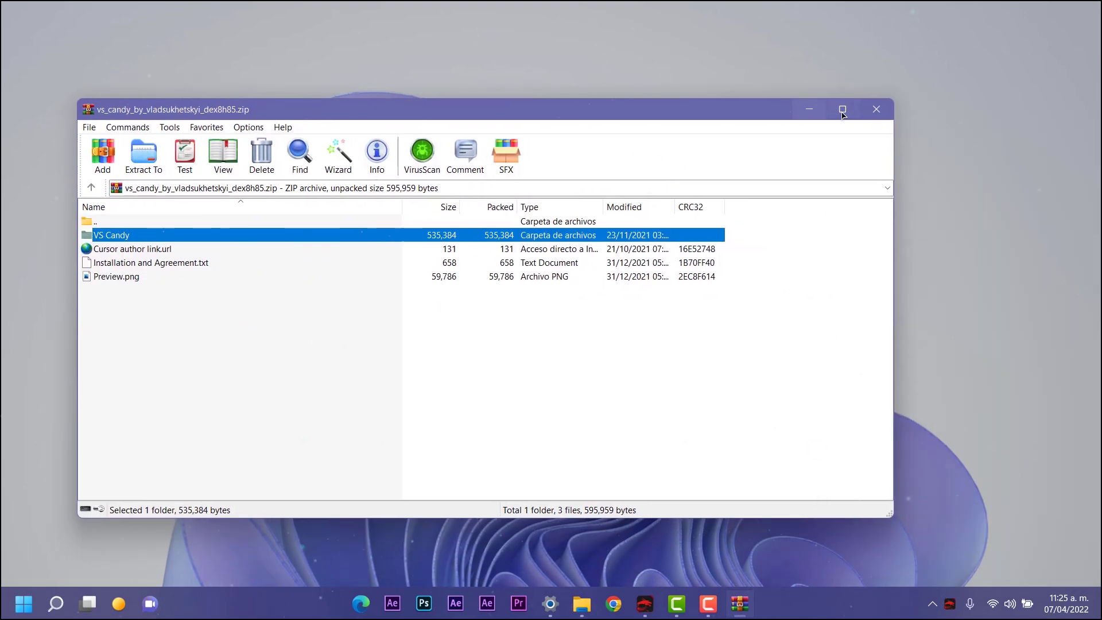
click(885, 117)
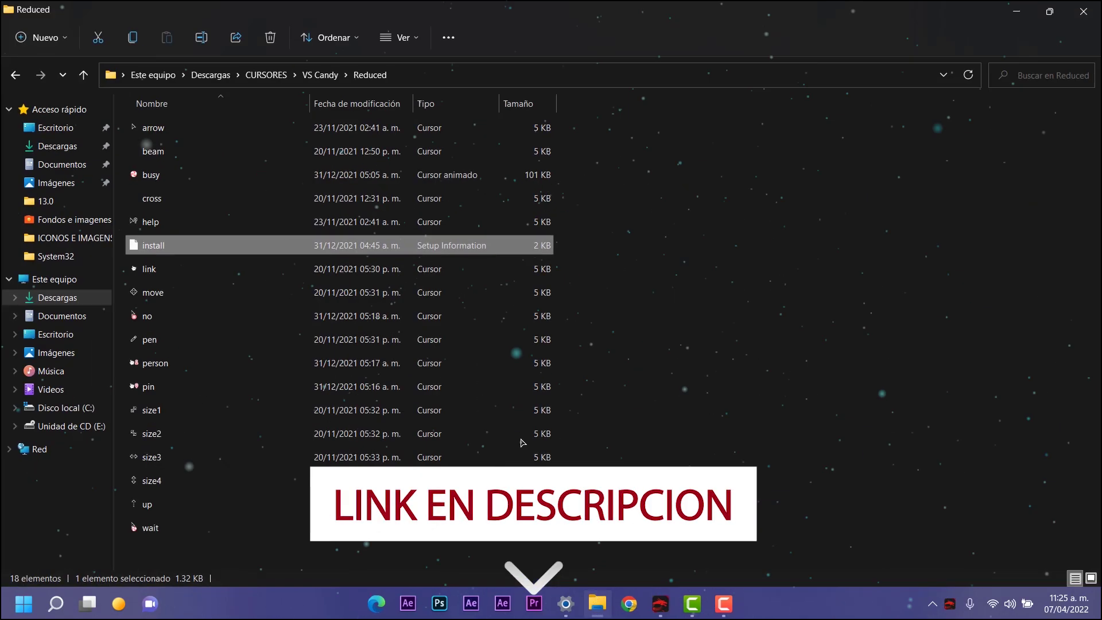
Install the standard VS Candy cursors using the install setup file in the Standart folder.
click(320, 75)
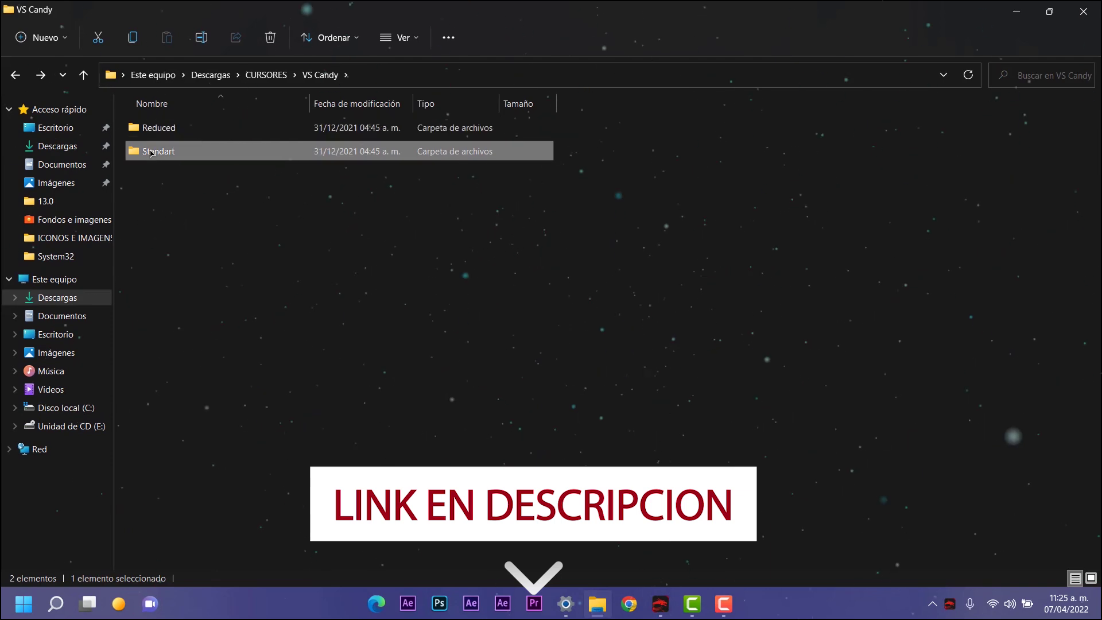
double_click(172, 149)
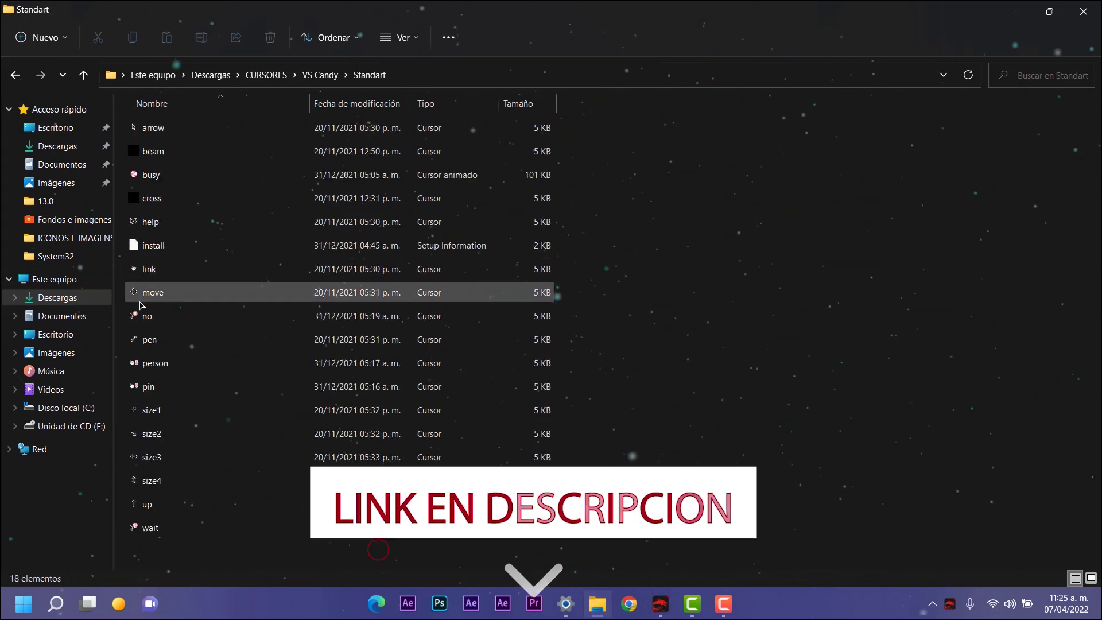
click(144, 244)
right_click(144, 243)
click(190, 458)
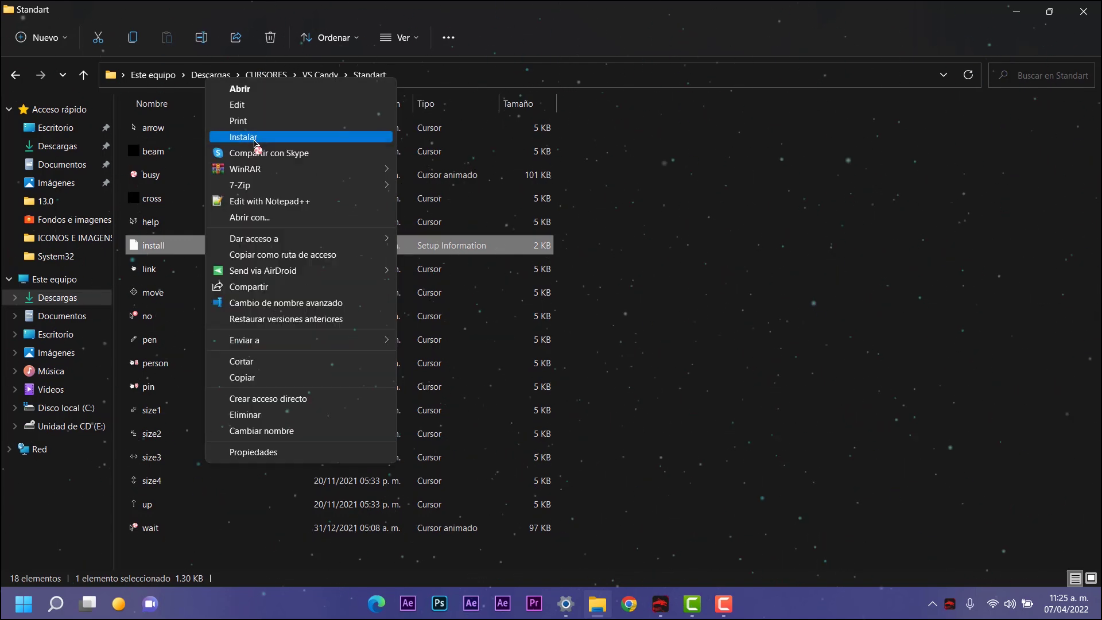
click(247, 136)
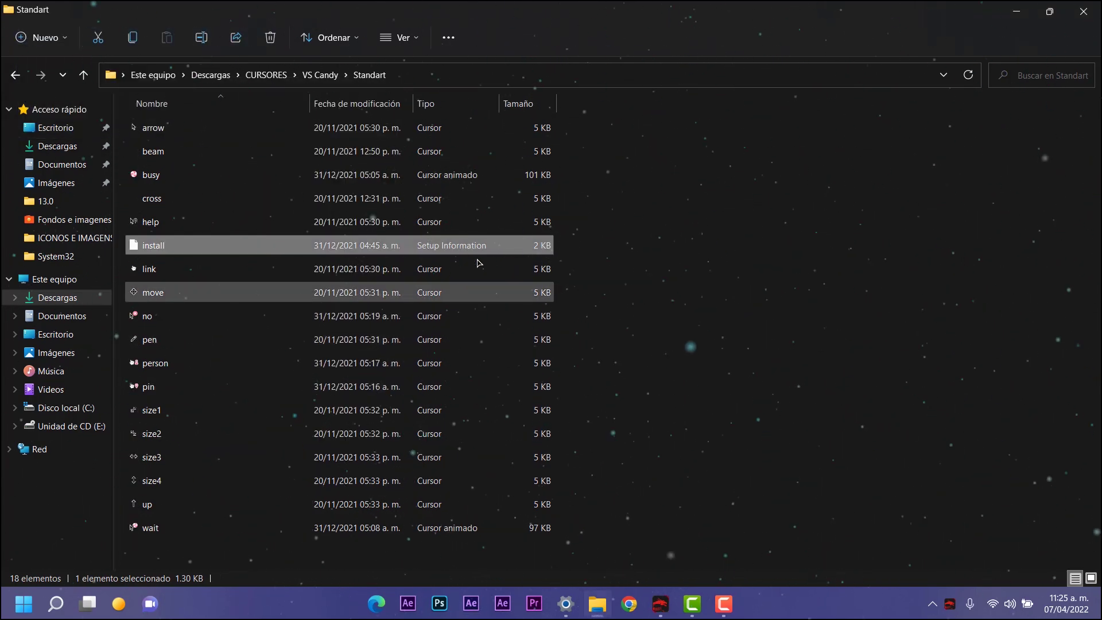
Reopen the mouse properties with main.cpl, apply the VS Candy pointer scheme, replacing the original, and accept it.
key(super+r)
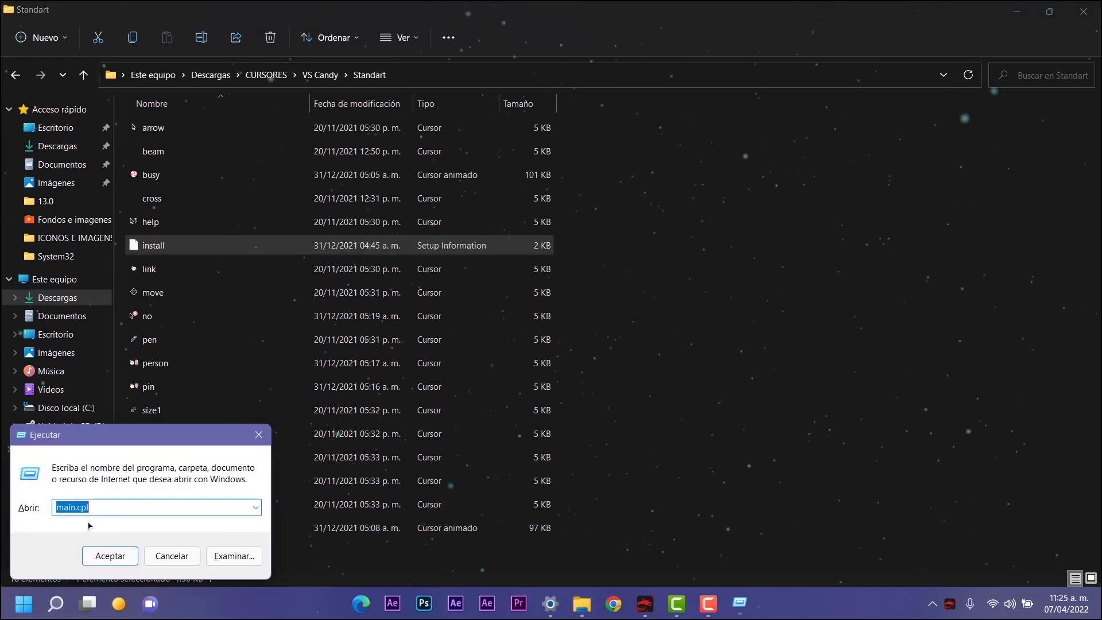
click(109, 556)
click(165, 125)
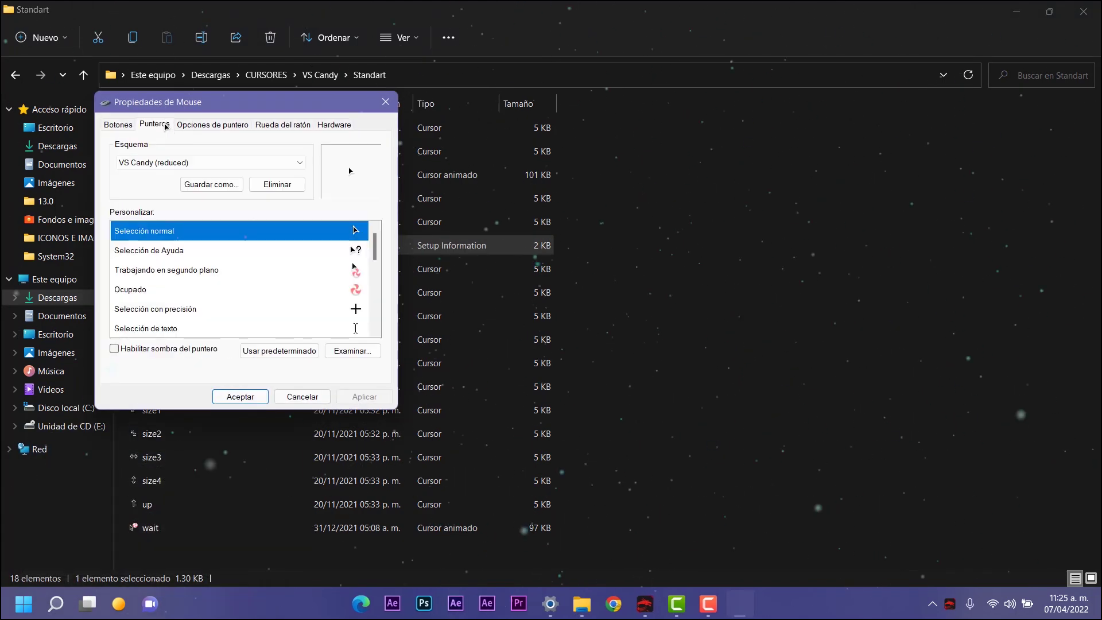
click(201, 162)
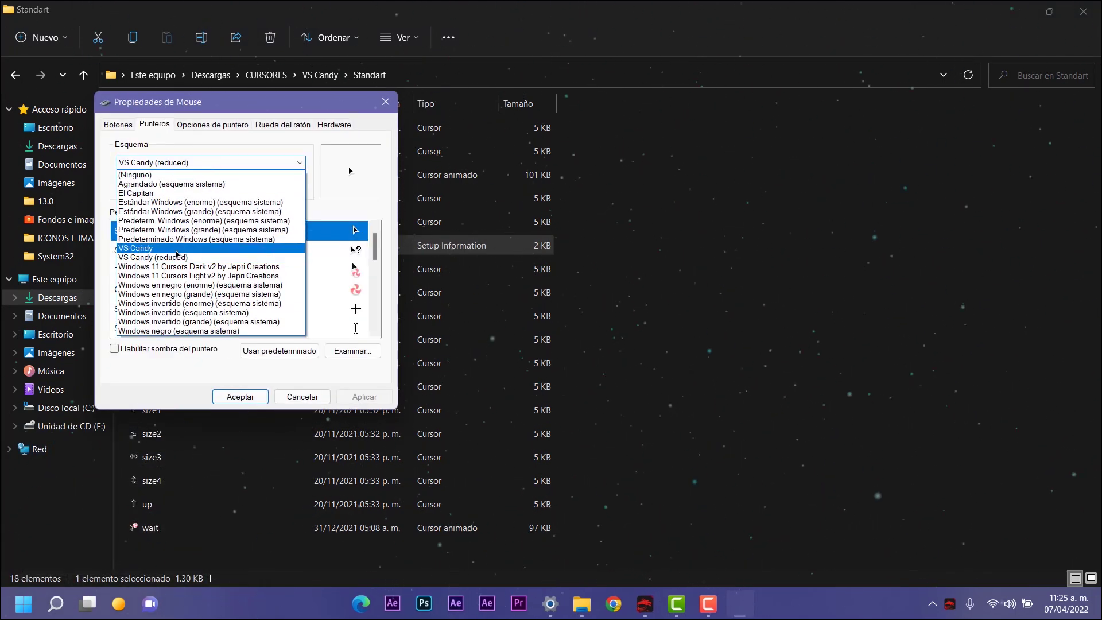
click(177, 252)
scroll(353, 282, down, 4)
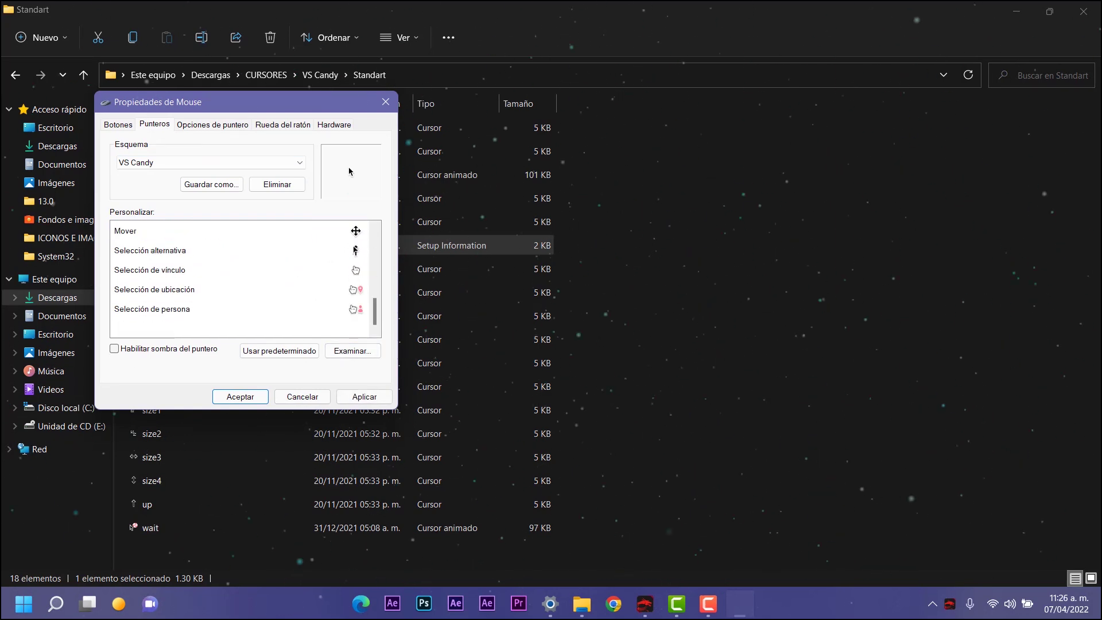
scroll(353, 281, up, 4)
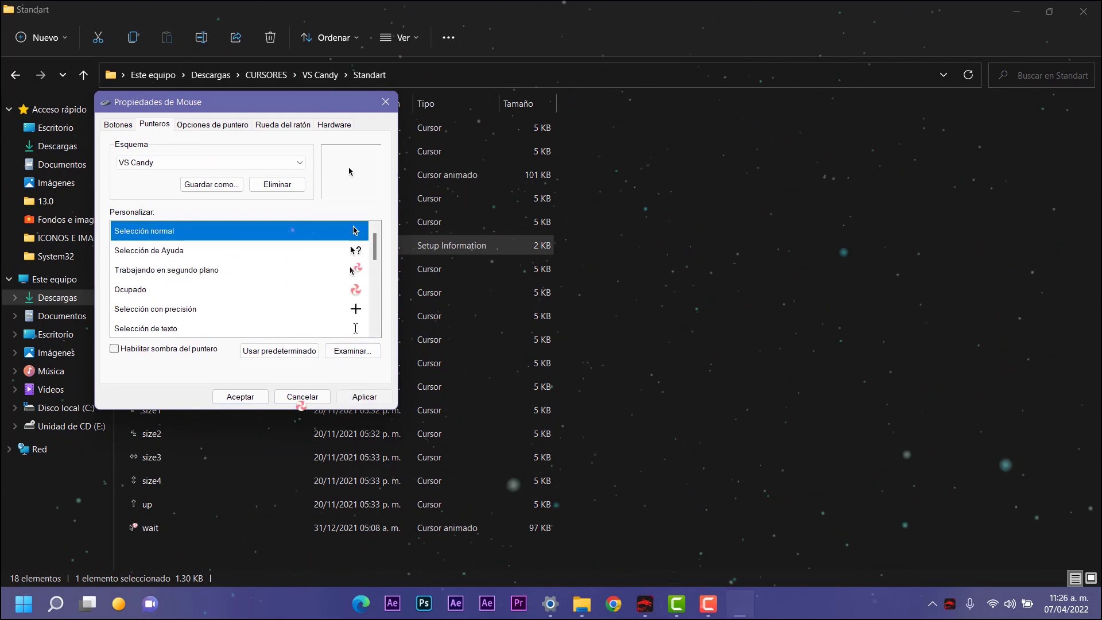
click(605, 360)
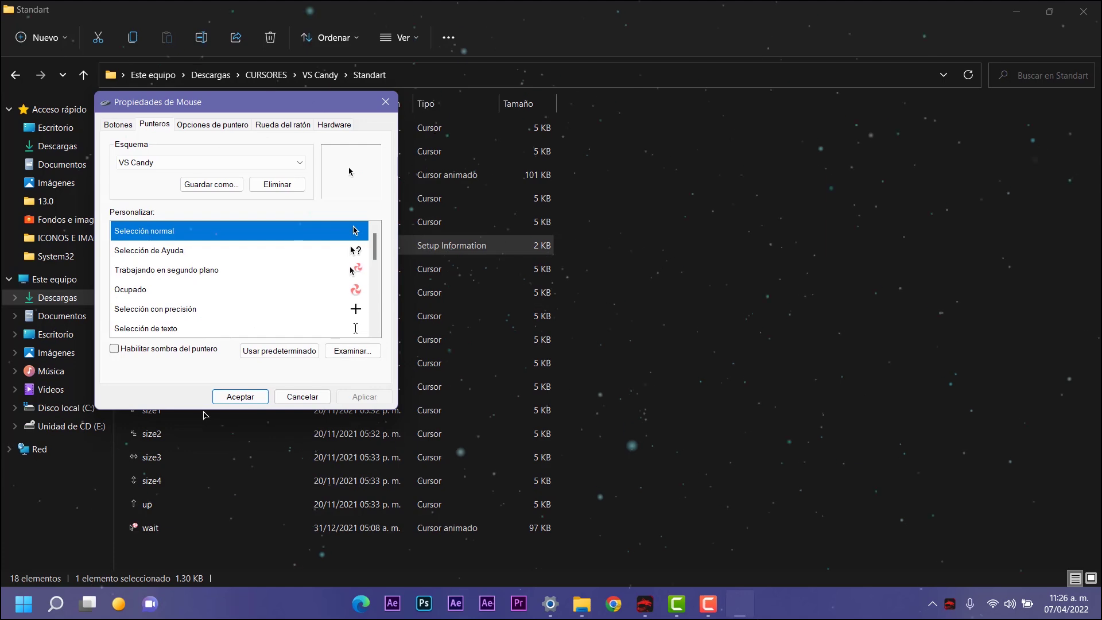
click(240, 397)
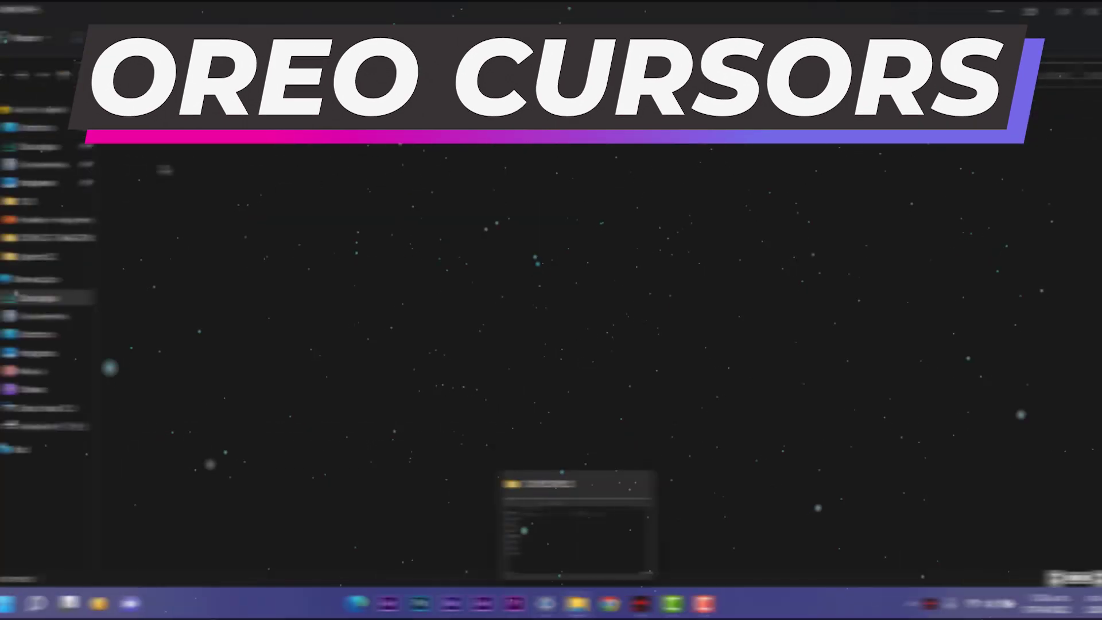
Extract the oreo Cursors for Windows folder from its ZIP archive into CURSORES and open its Windows subfolder.
double_click(477, 280)
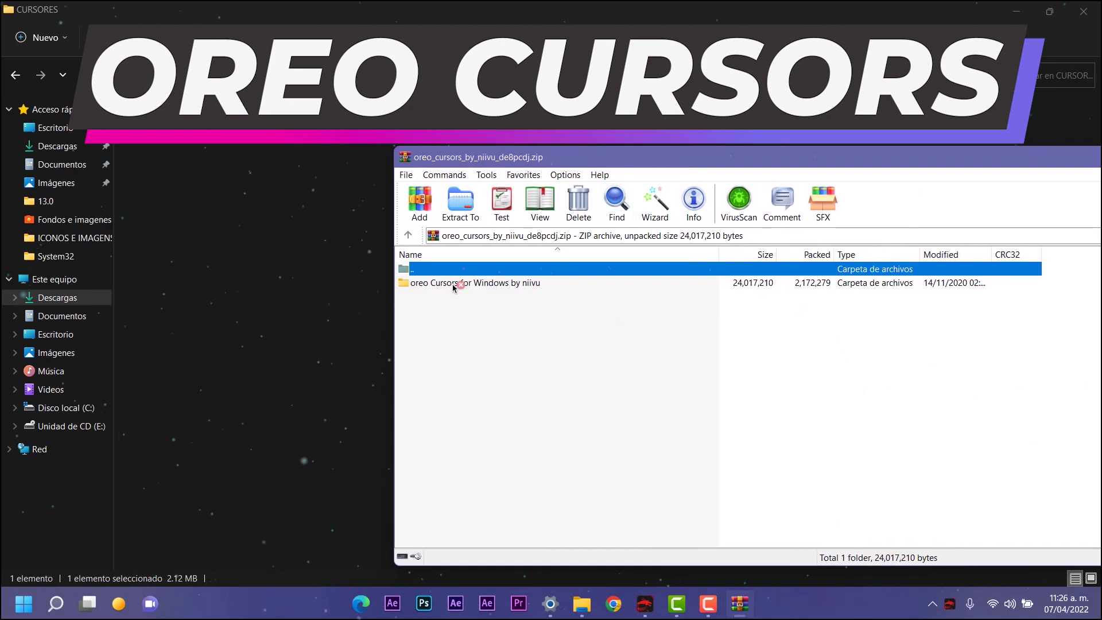
click(453, 284)
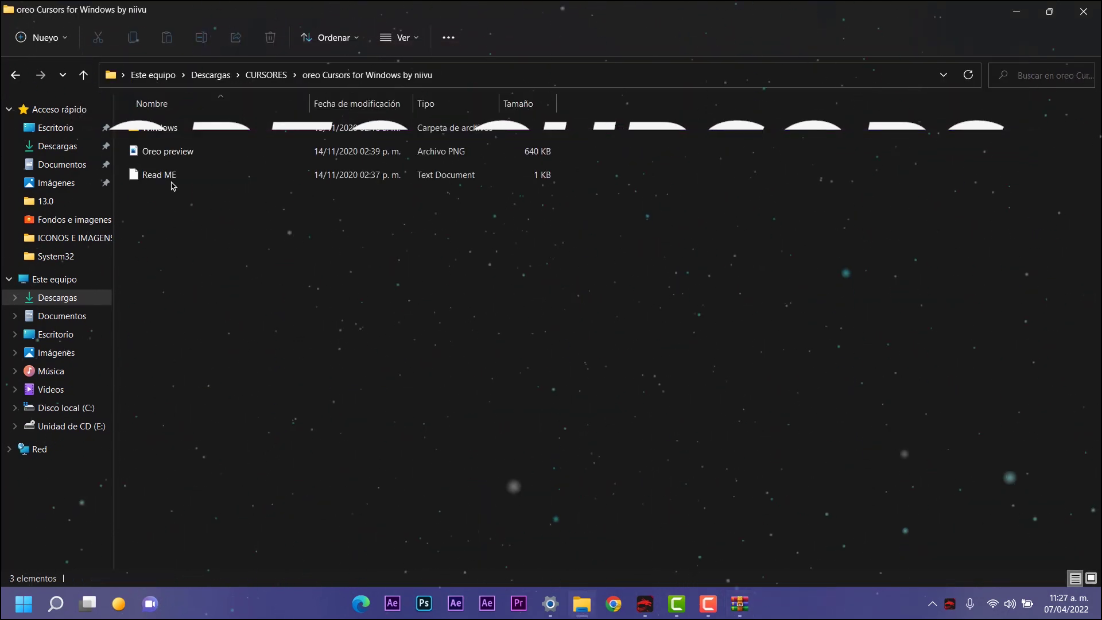
double_click(158, 127)
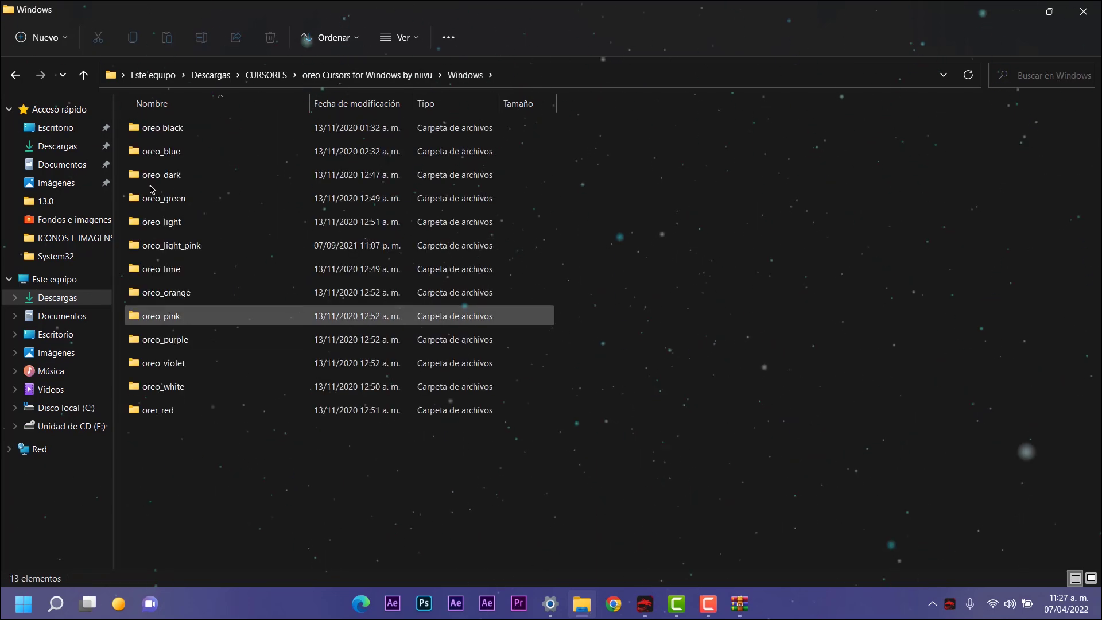
Install the black Oreo cursors using the install setup file in the oreo black folder.
double_click(168, 129)
click(156, 296)
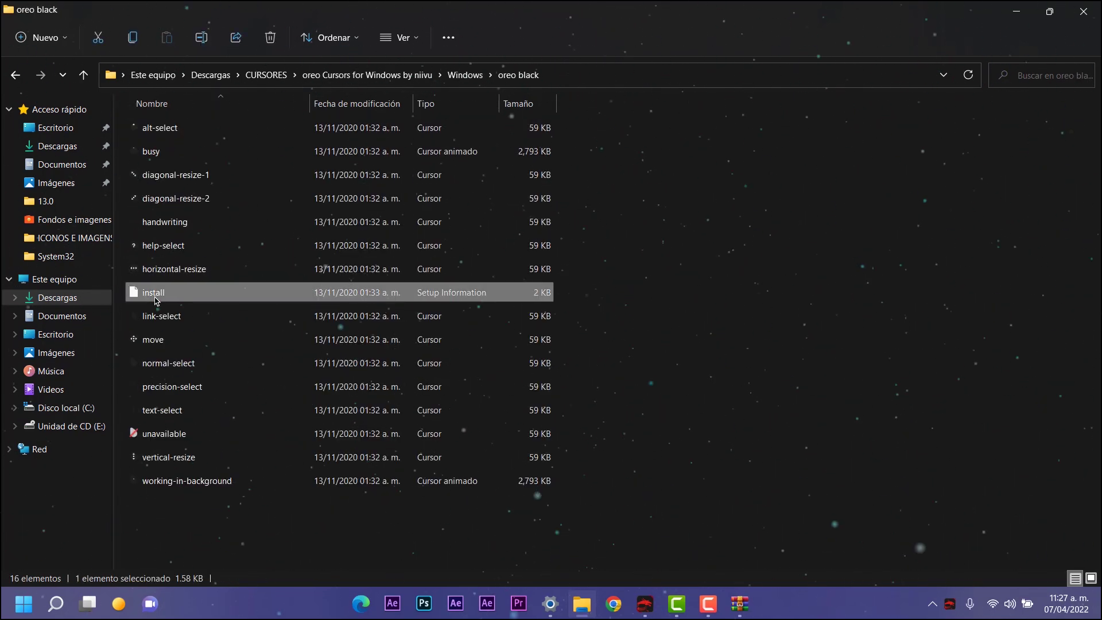
right_click(156, 299)
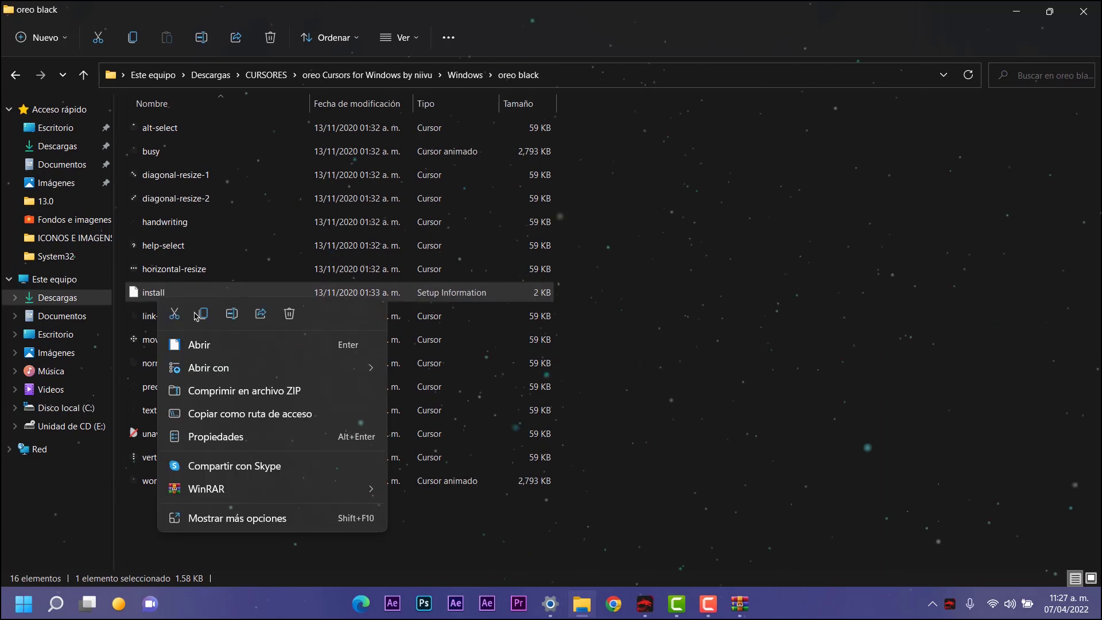
click(244, 520)
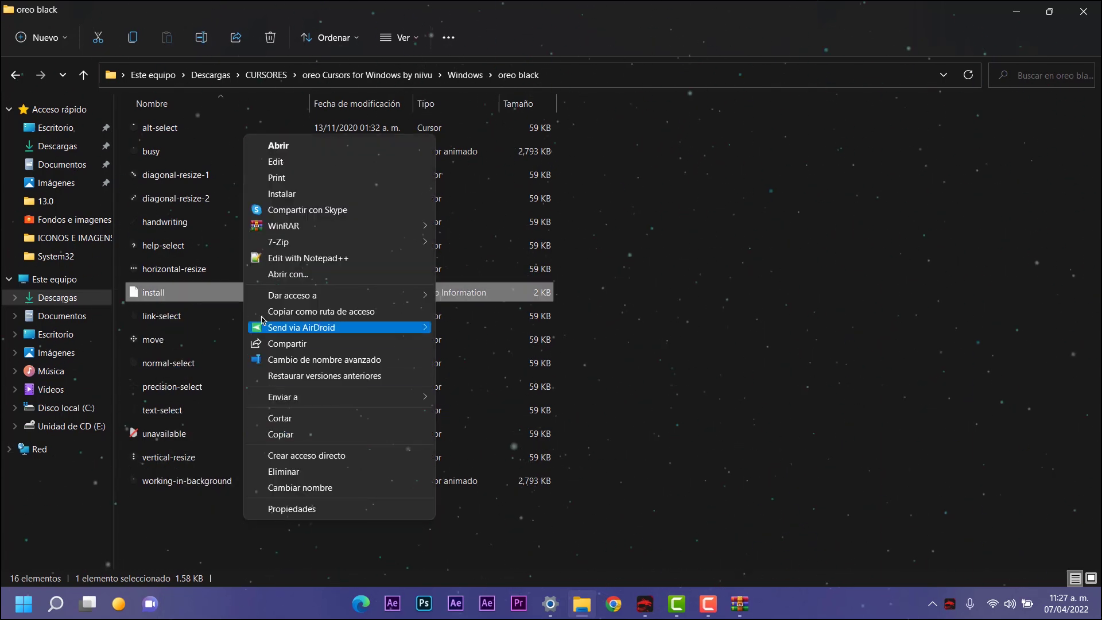
click(287, 194)
Install the blue Oreo cursors using the install setup file in the oreo_blue folder, then return to the Windows folder.
key(alt+Left)
key(Return)
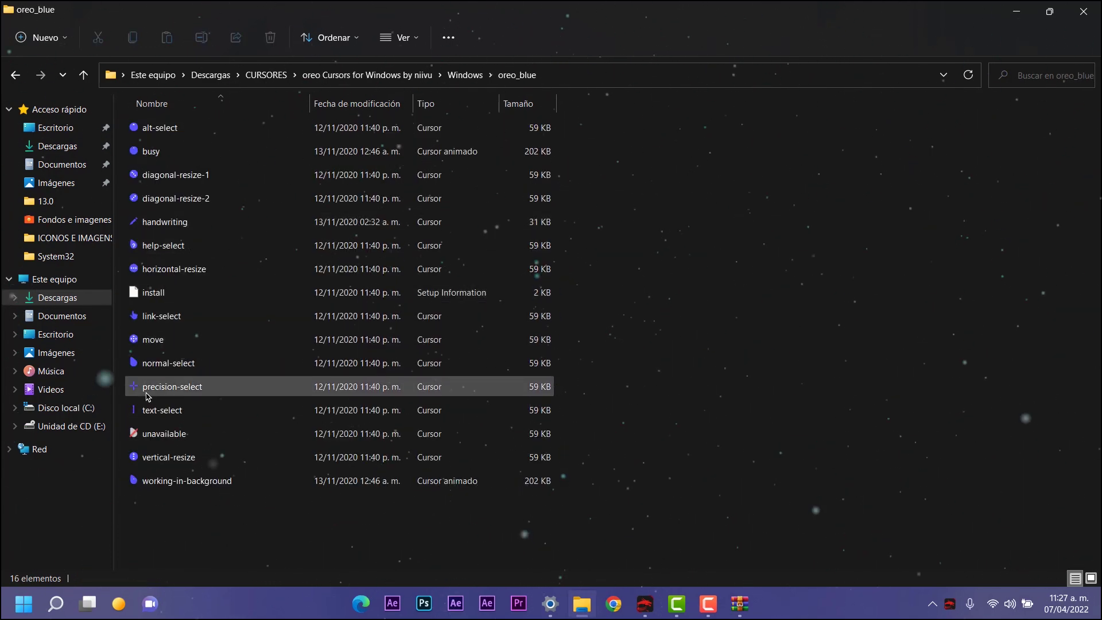
right_click(154, 293)
click(241, 513)
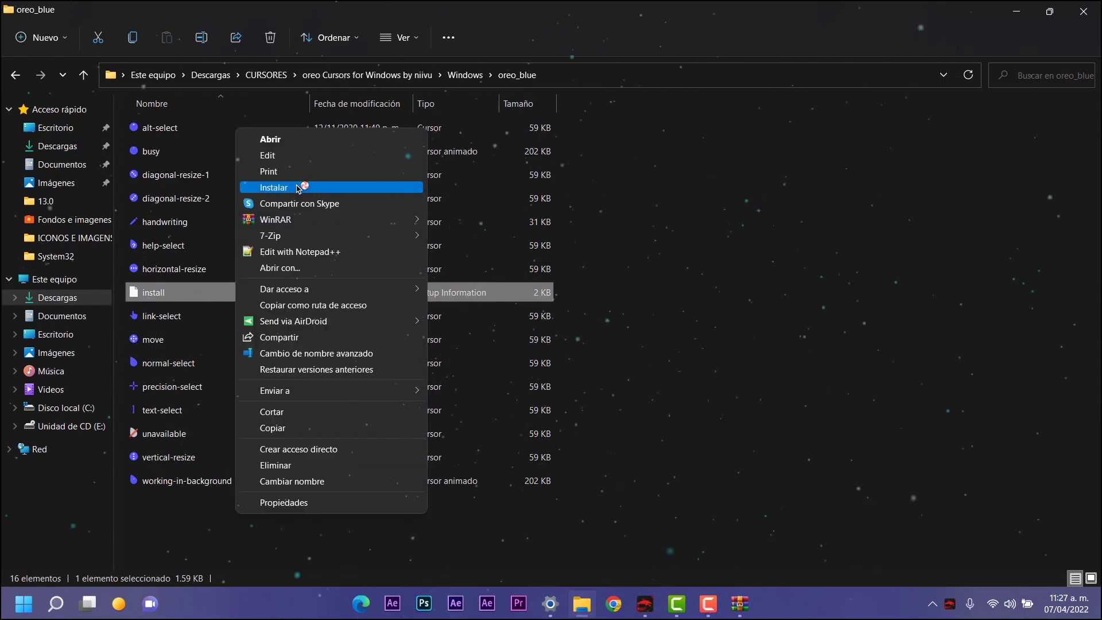
click(298, 189)
key(alt+Left)
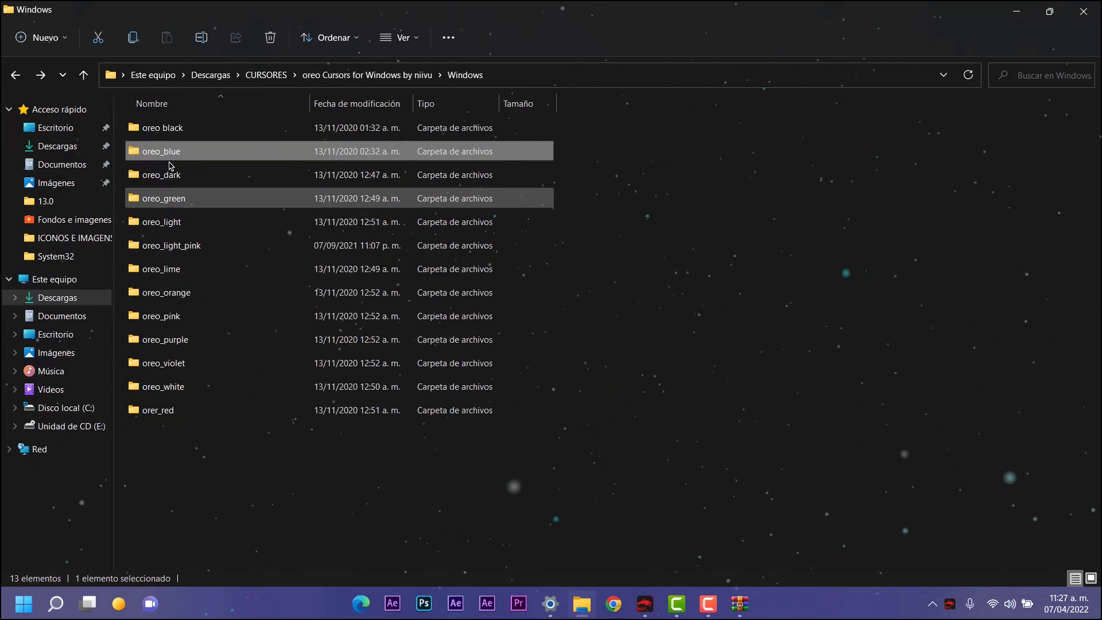
Install the purple Oreo cursors using the install setup file in the oreo_purple folder, then return to the Windows folder.
double_click(169, 348)
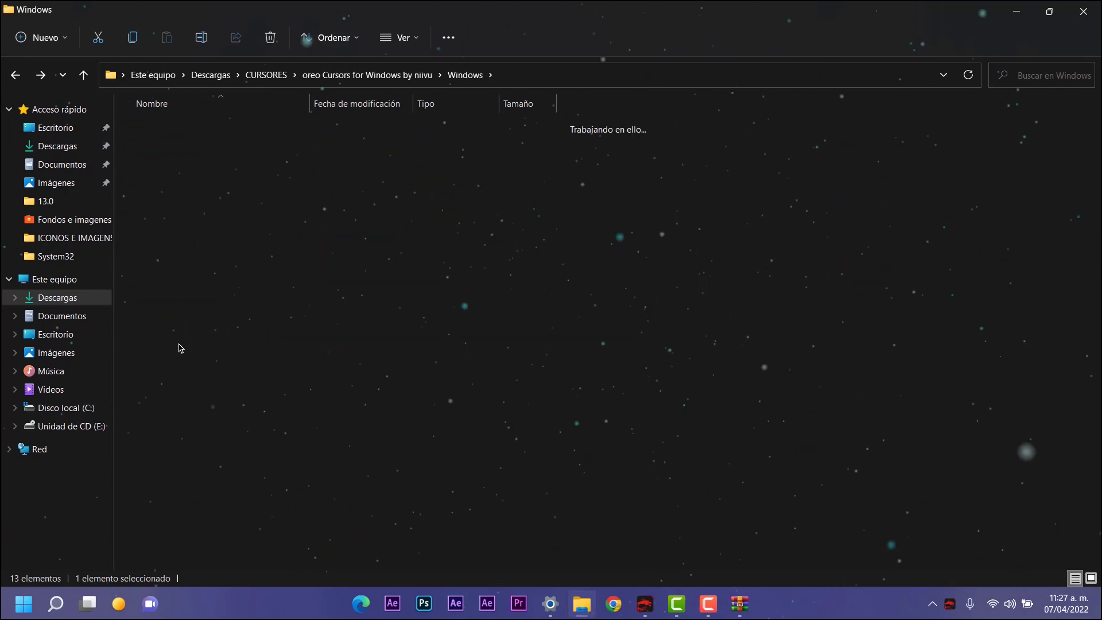
right_click(149, 289)
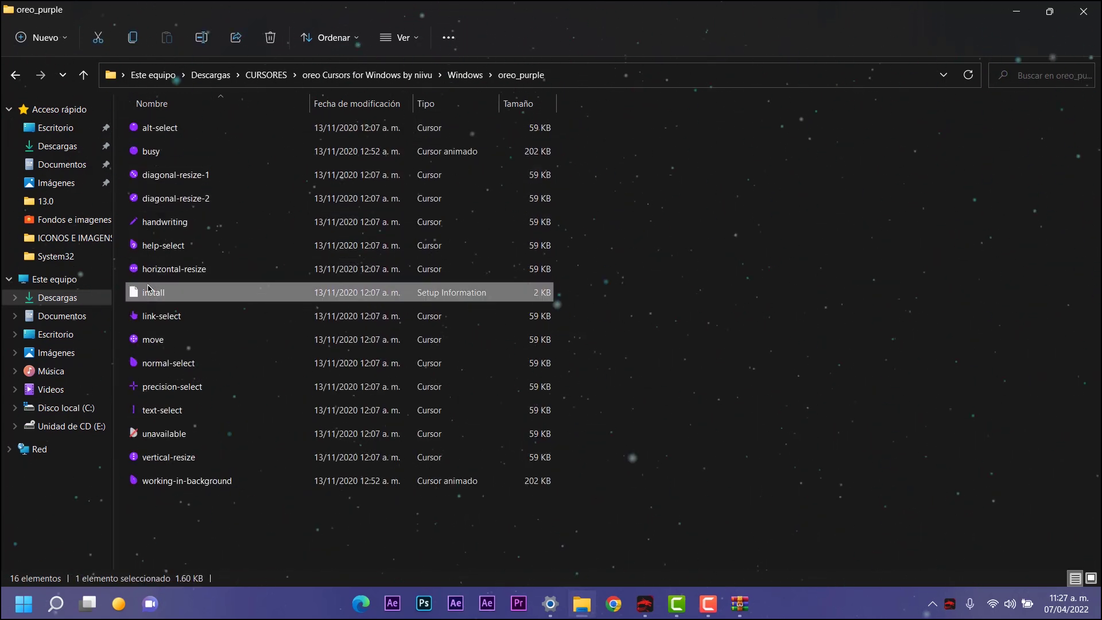
click(213, 508)
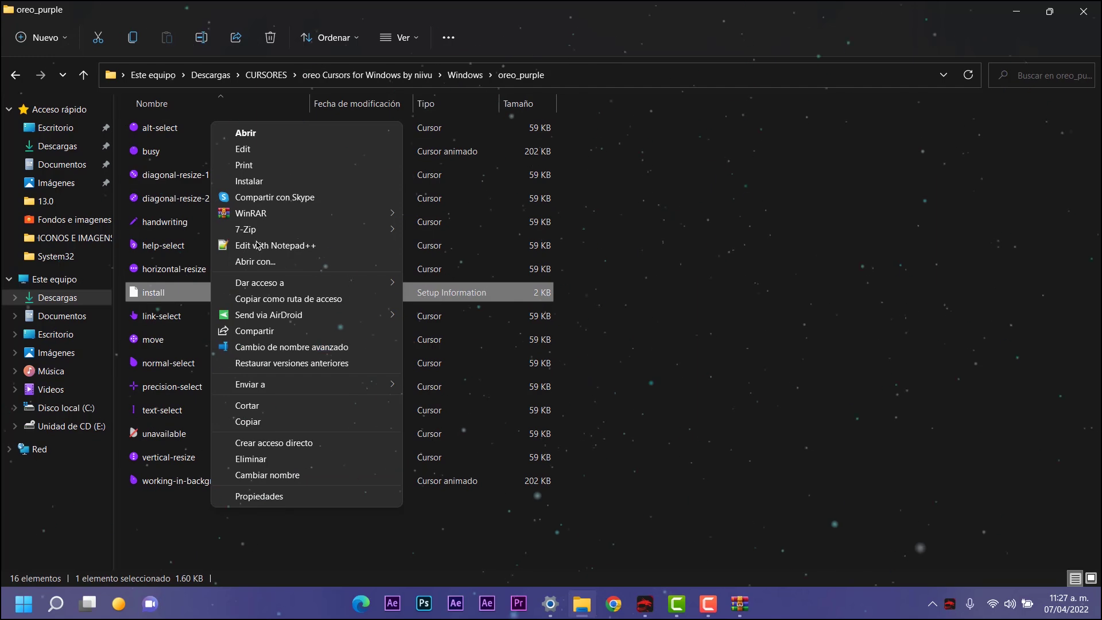
click(271, 183)
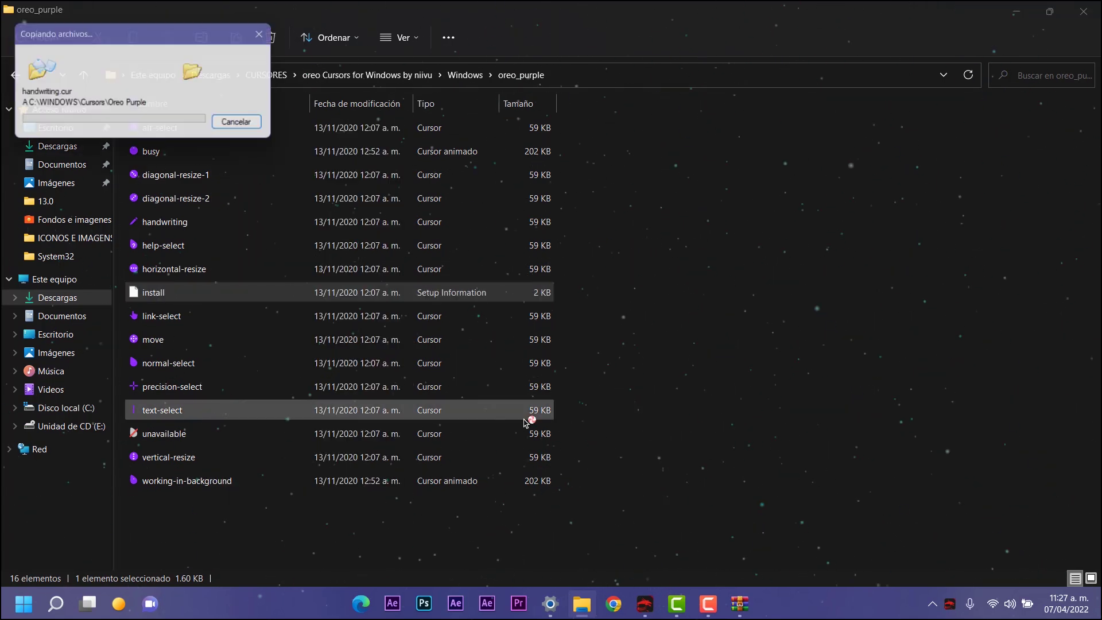
key(alt+Up)
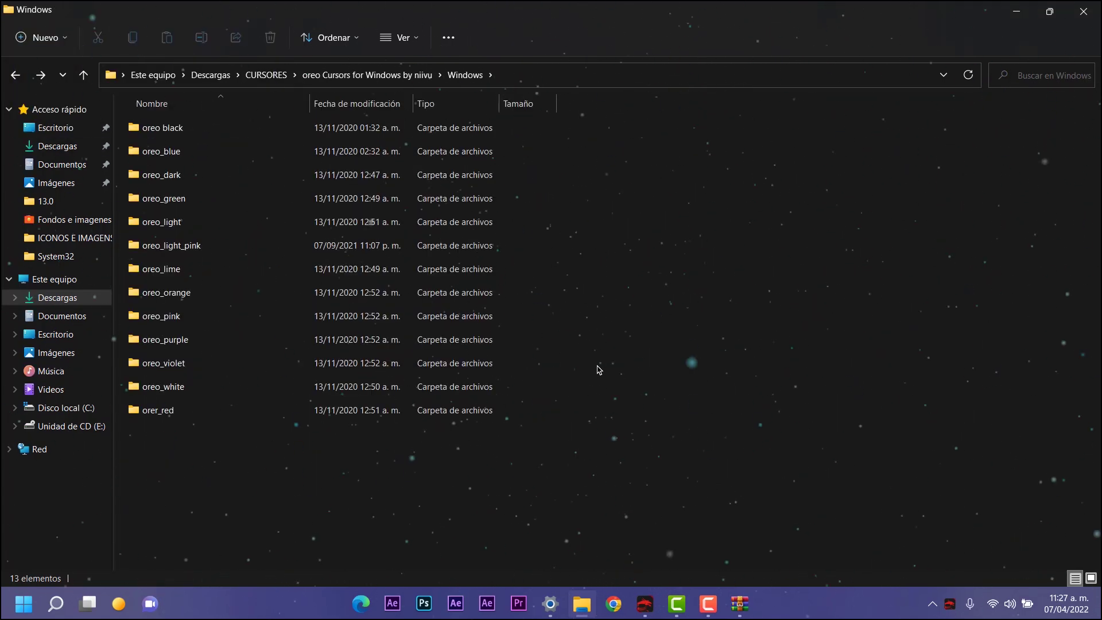
Open the mouse properties with main.cpl and apply the Oreo Blue pointer scheme, replacing the original scheme.
key(super+r)
text(main.cpl)
click(111, 560)
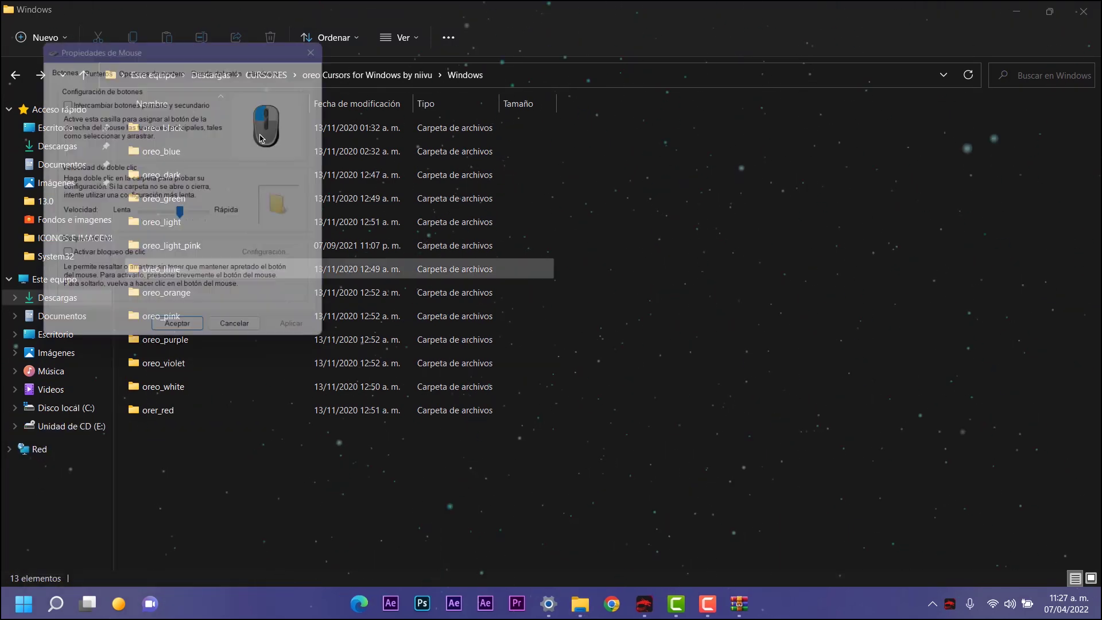
click(95, 65)
drag(144, 41, 403, 116)
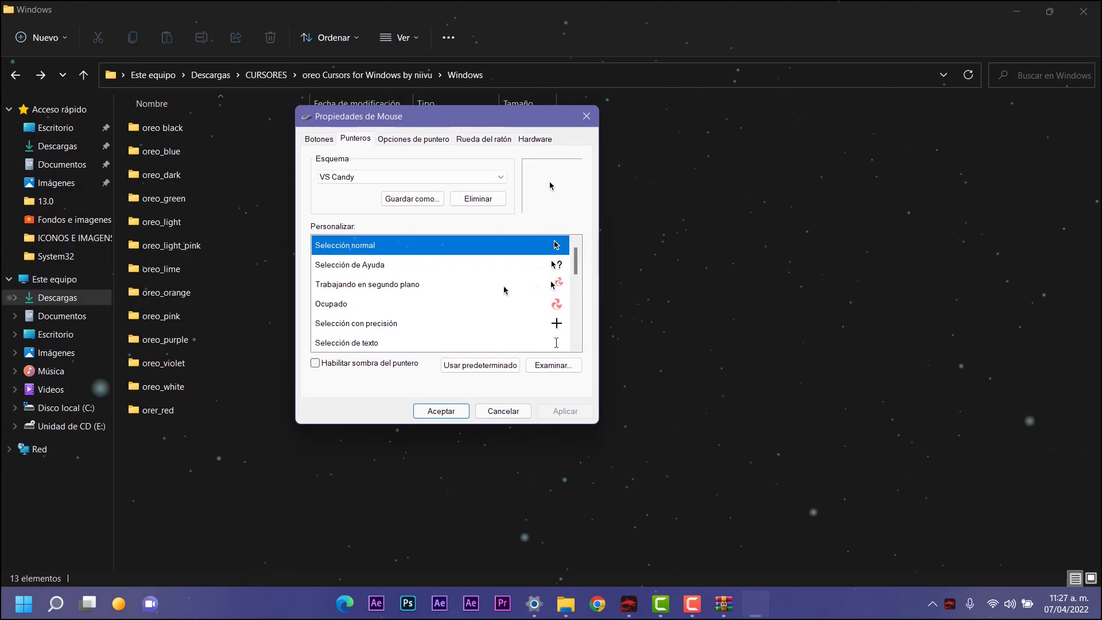
click(373, 178)
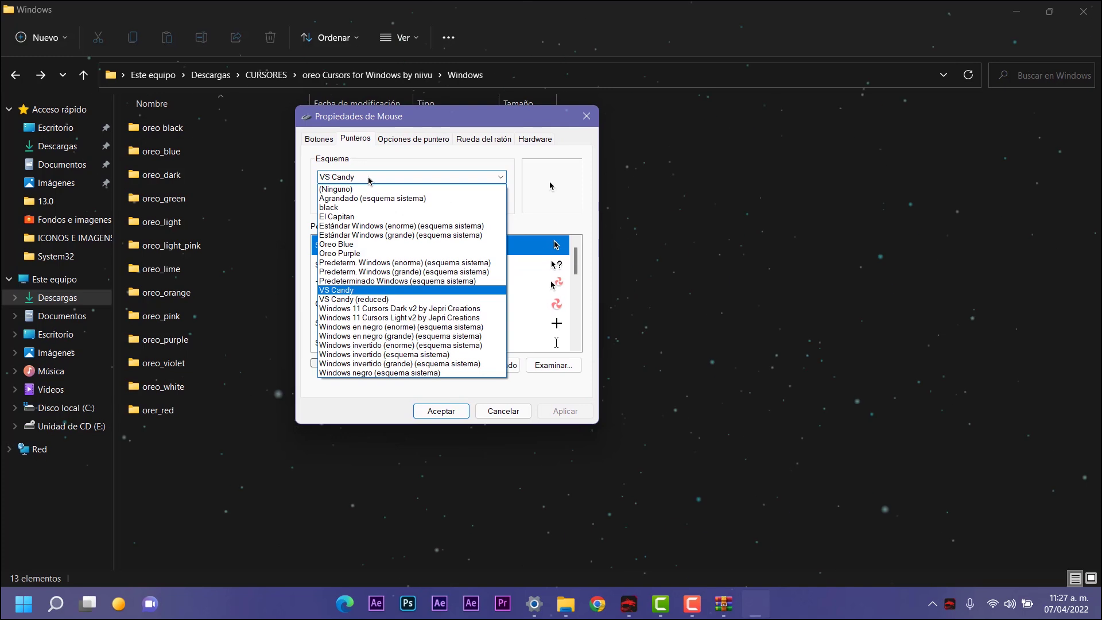
click(346, 245)
click(566, 411)
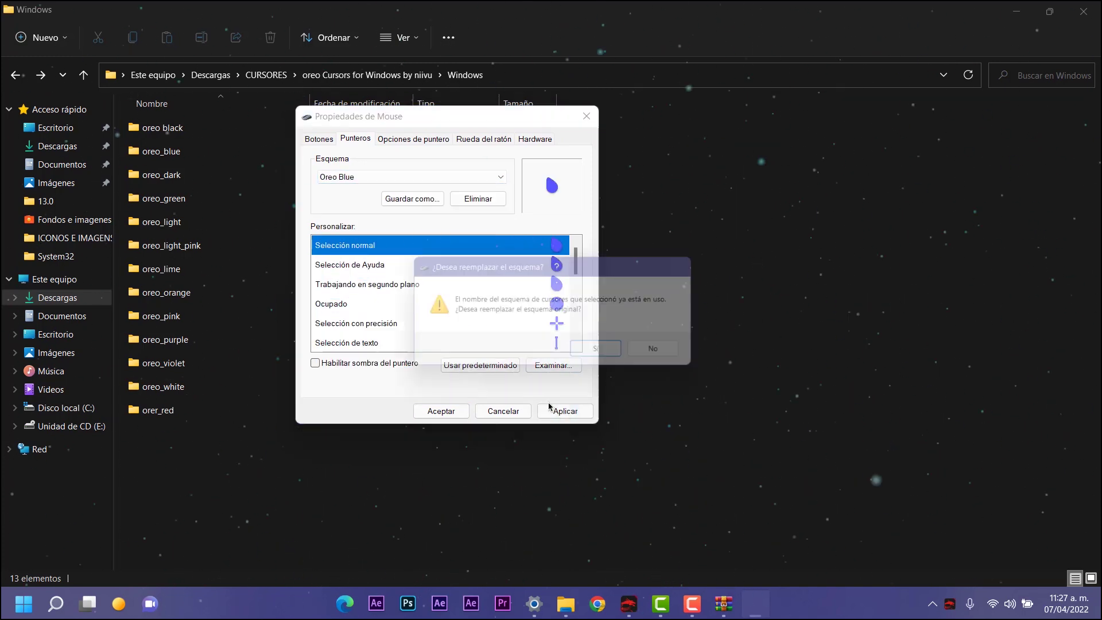
click(599, 353)
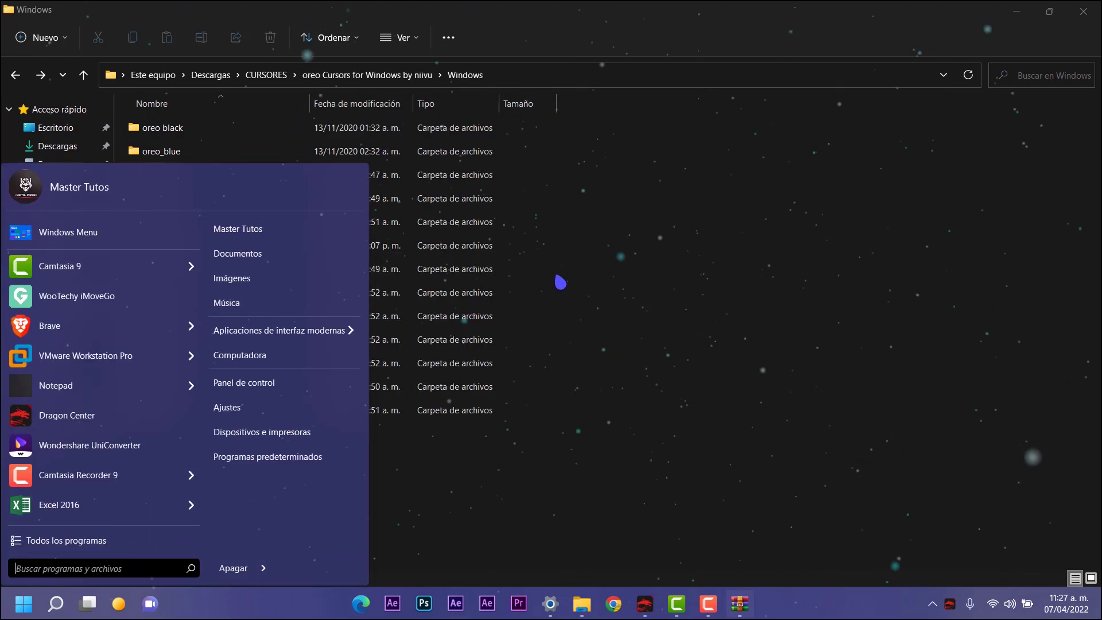
Show the desktop and briefly open the Start menu to check the Oreo Blue pointer.
key(super+d)
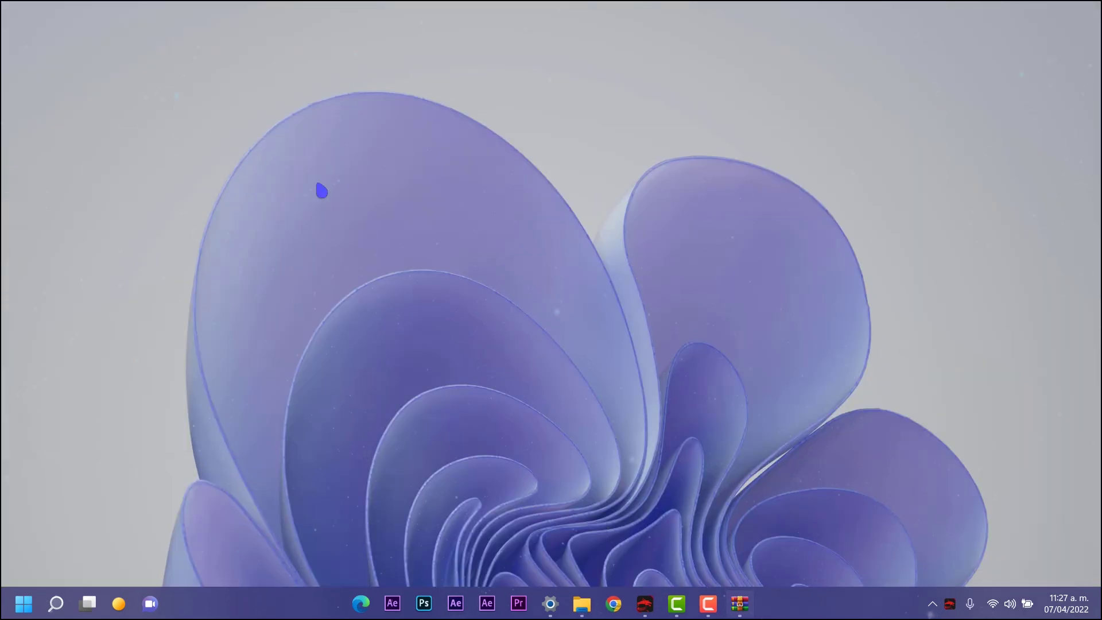
click(5, 603)
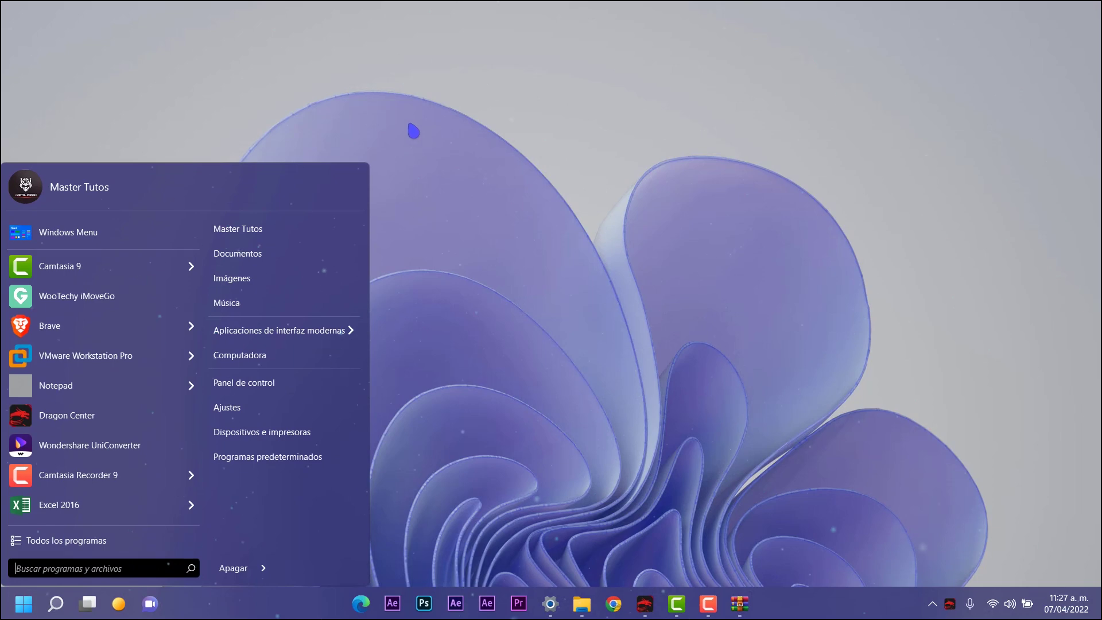
click(860, 173)
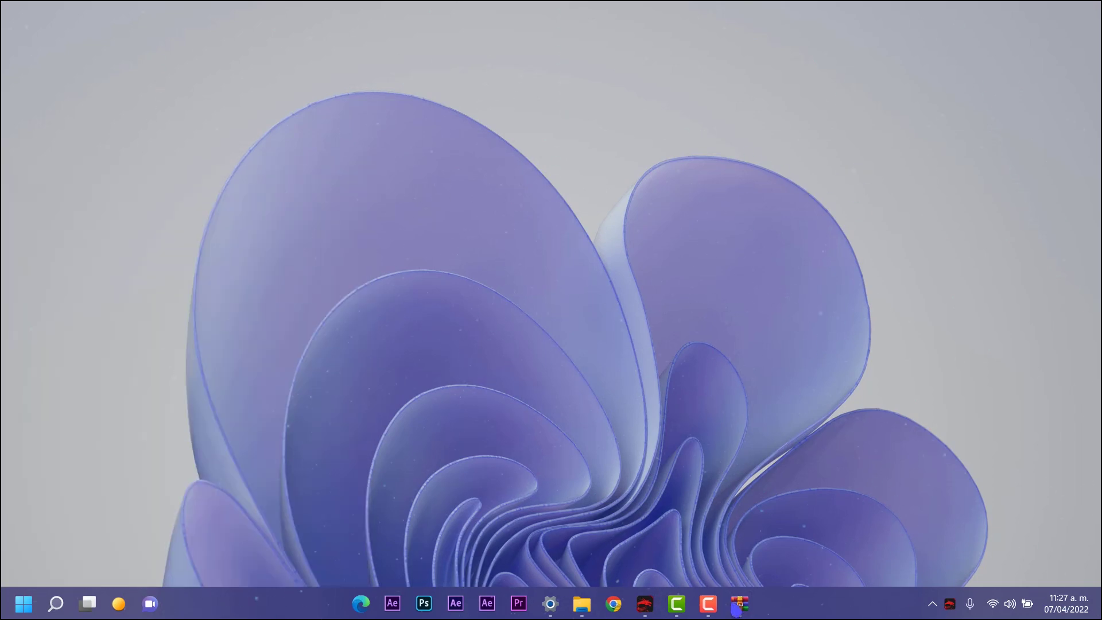
Bring up the leftover WinRAR archive window, close it, and return to the CURSORES folder.
click(752, 609)
drag(910, 150, 605, 190)
click(770, 193)
click(591, 608)
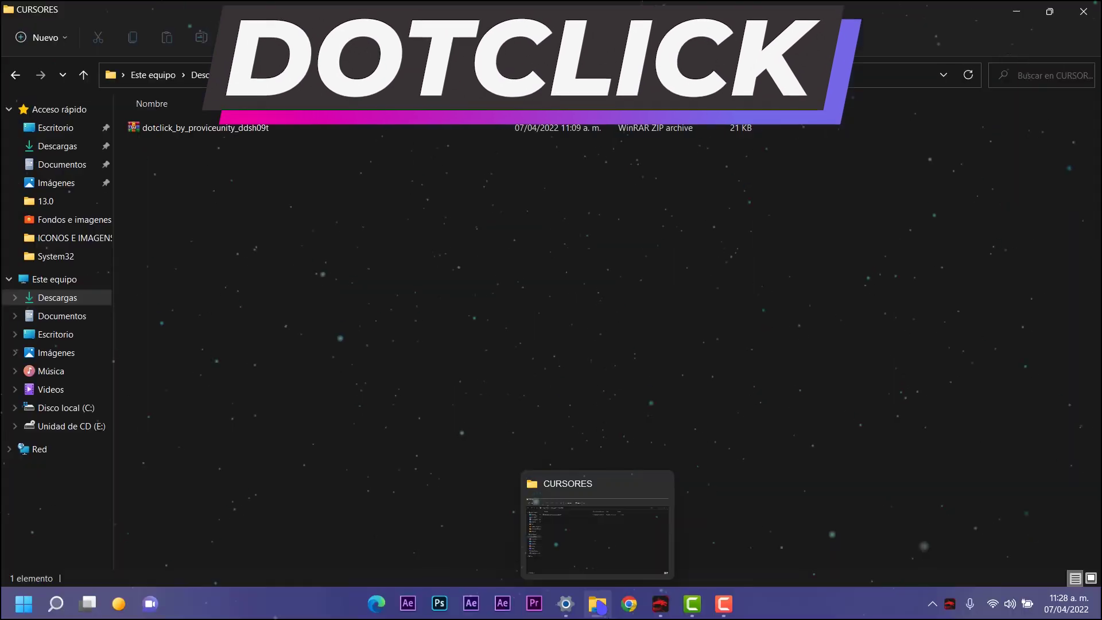
Open the dotclick_by_proviceunity_ddsh09t archive in WinRAR to examine its contents, and close it again.
click(207, 127)
right_click(198, 129)
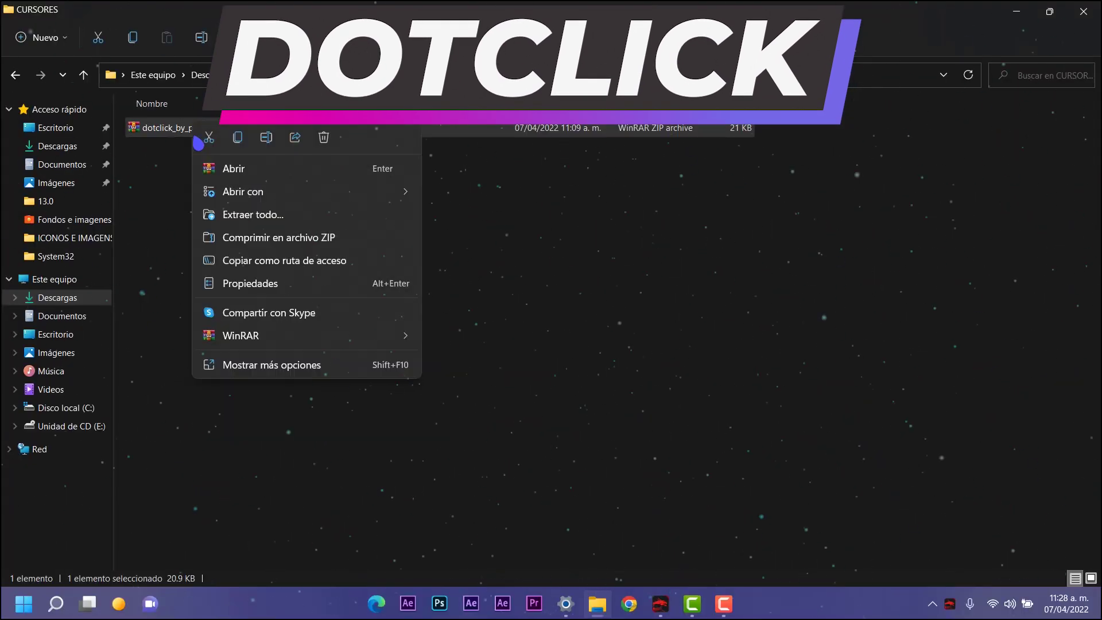
double_click(162, 135)
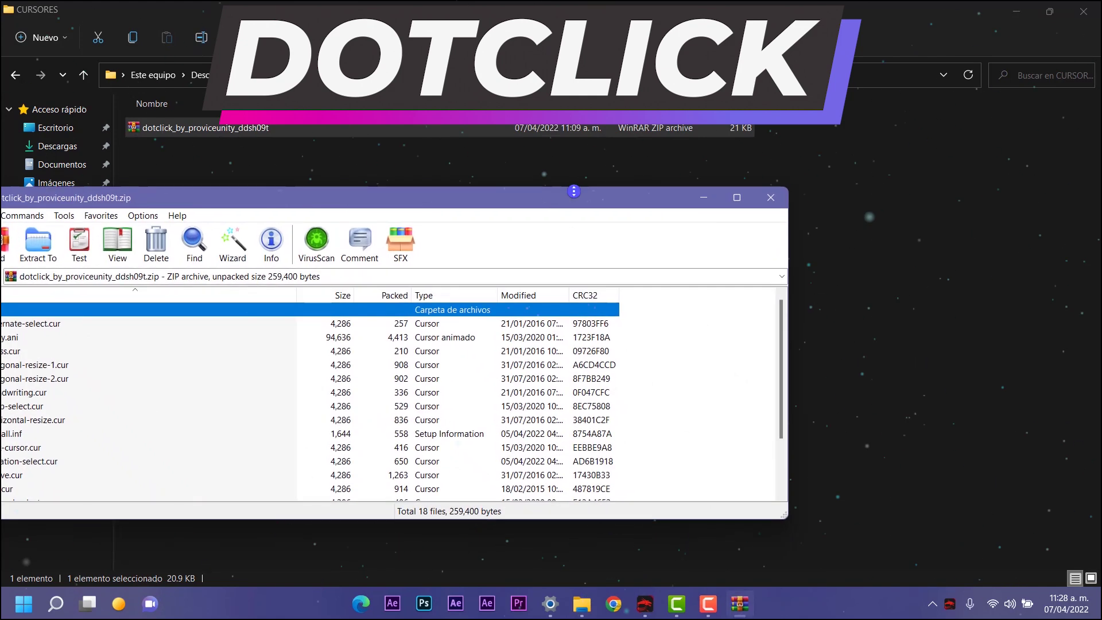
drag(573, 195, 769, 183)
click(966, 186)
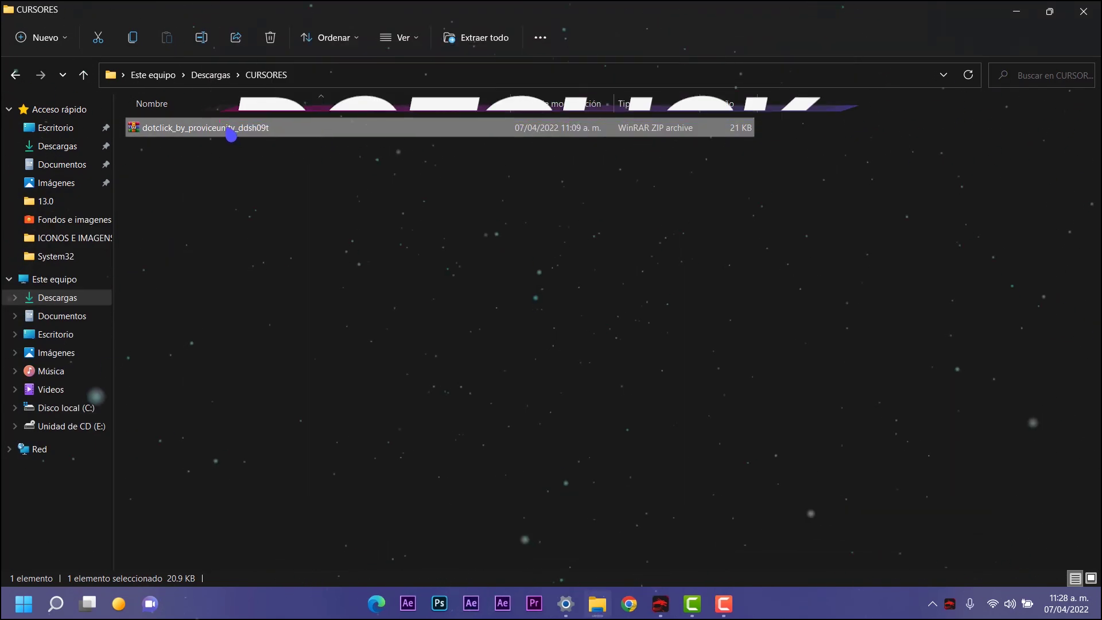
Extract the dotclick archive with WinRAR into its own folder, dotclick_by_proviceunity_ddsh09t, and open that folder.
right_click(230, 130)
mouse_move(329, 343)
click(550, 391)
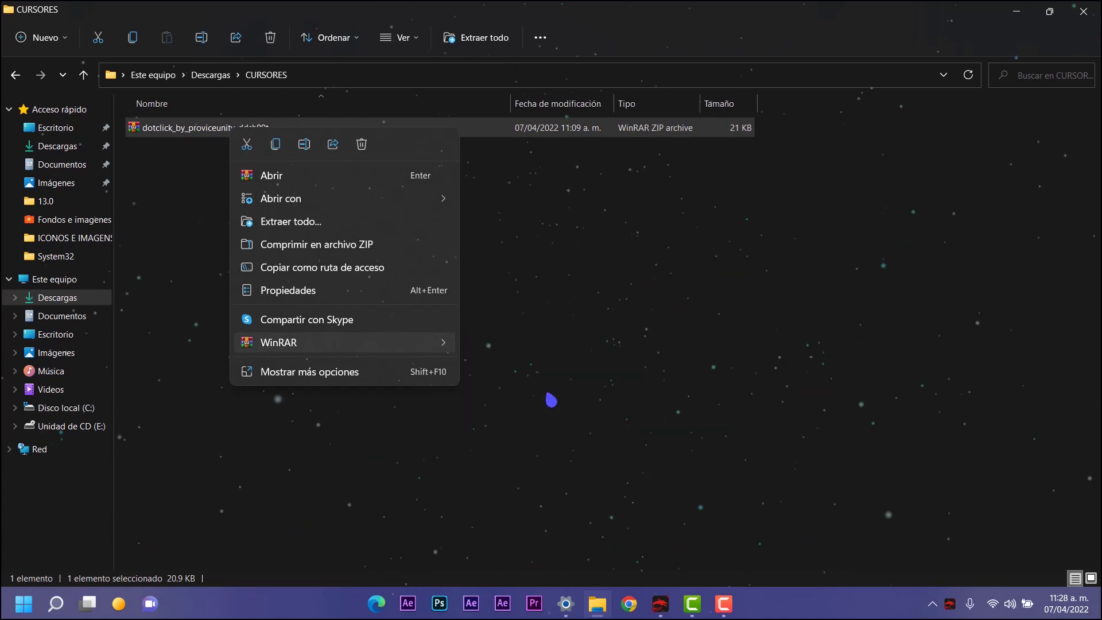
double_click(182, 128)
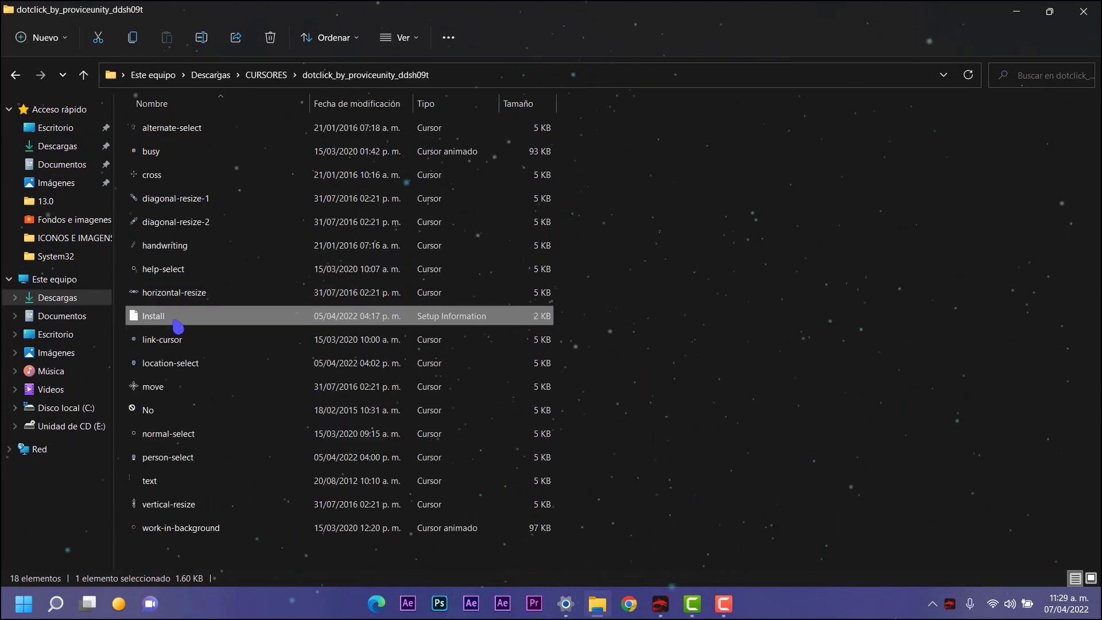
Install the DotClick cursors using the Install setup file in the extracted folder.
right_click(174, 321)
click(264, 540)
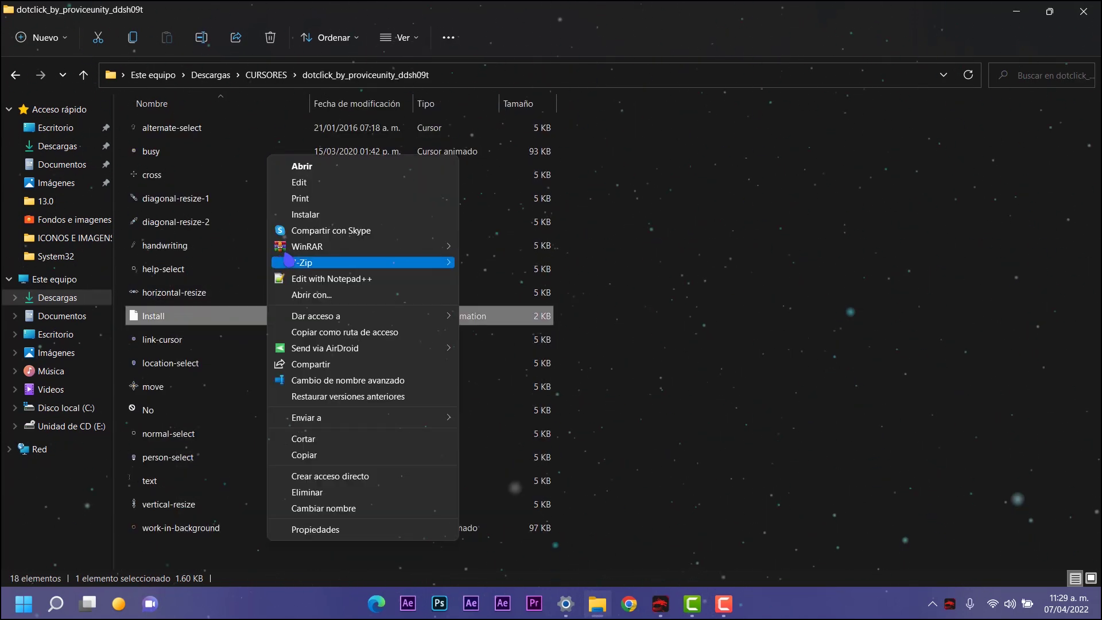
click(320, 216)
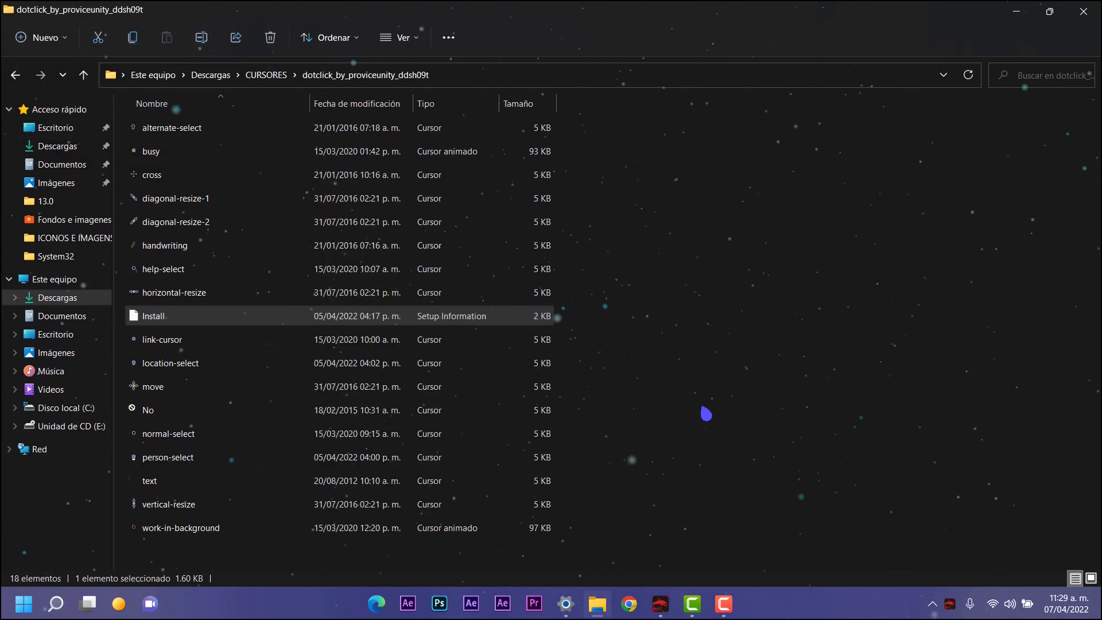
Reopen the mouse properties, apply the DotClick pointer scheme, and try the pointer on the Start menu.
key(super+r)
click(108, 556)
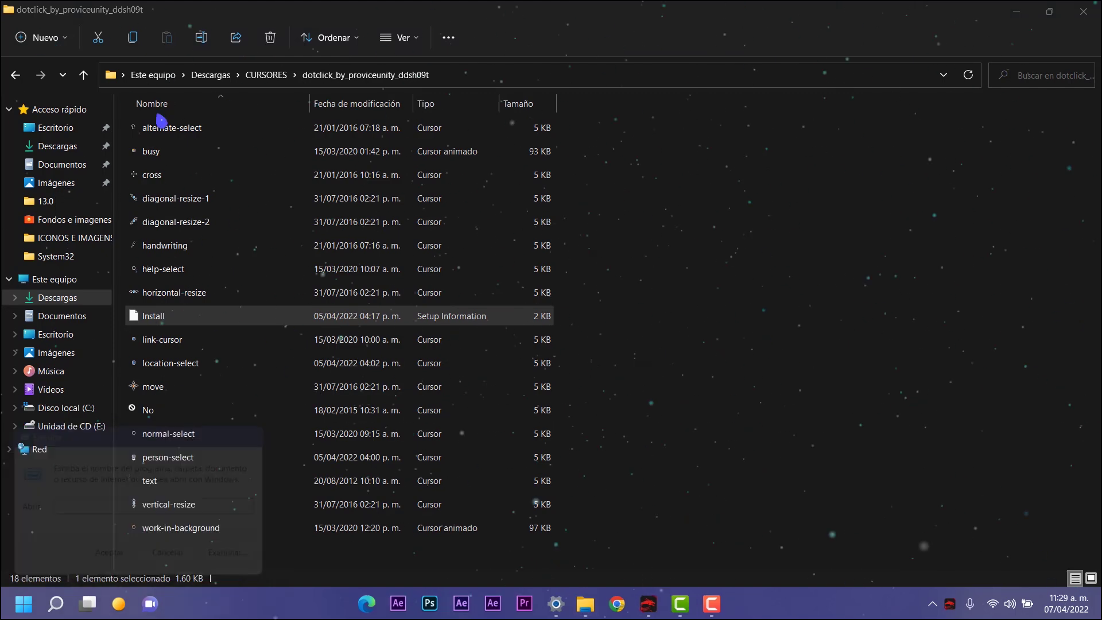
click(140, 110)
click(194, 150)
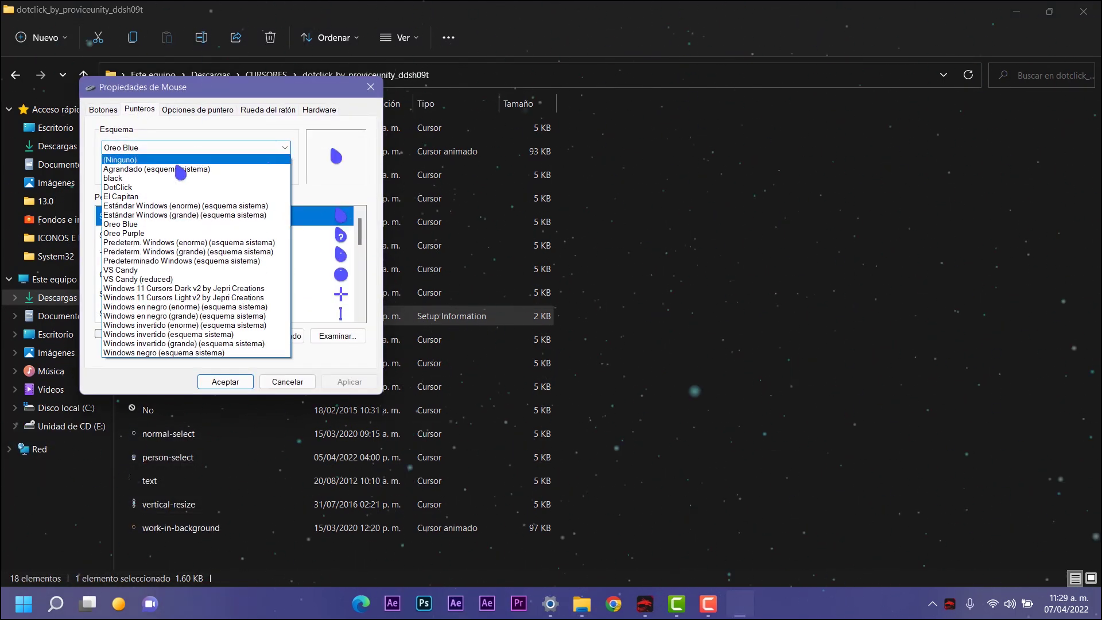
click(142, 187)
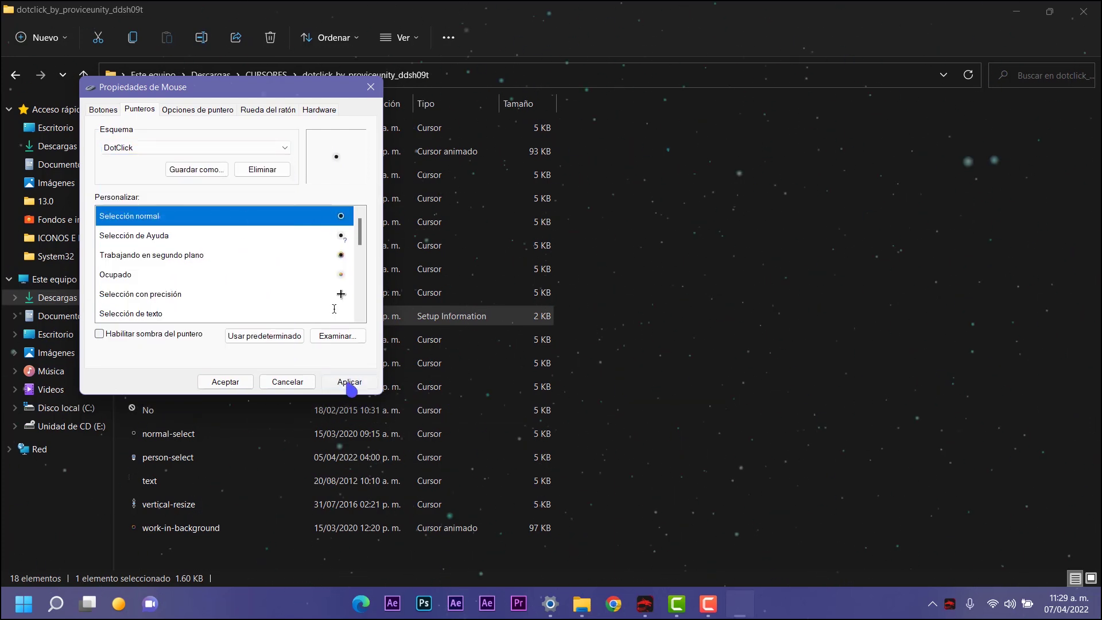
click(350, 383)
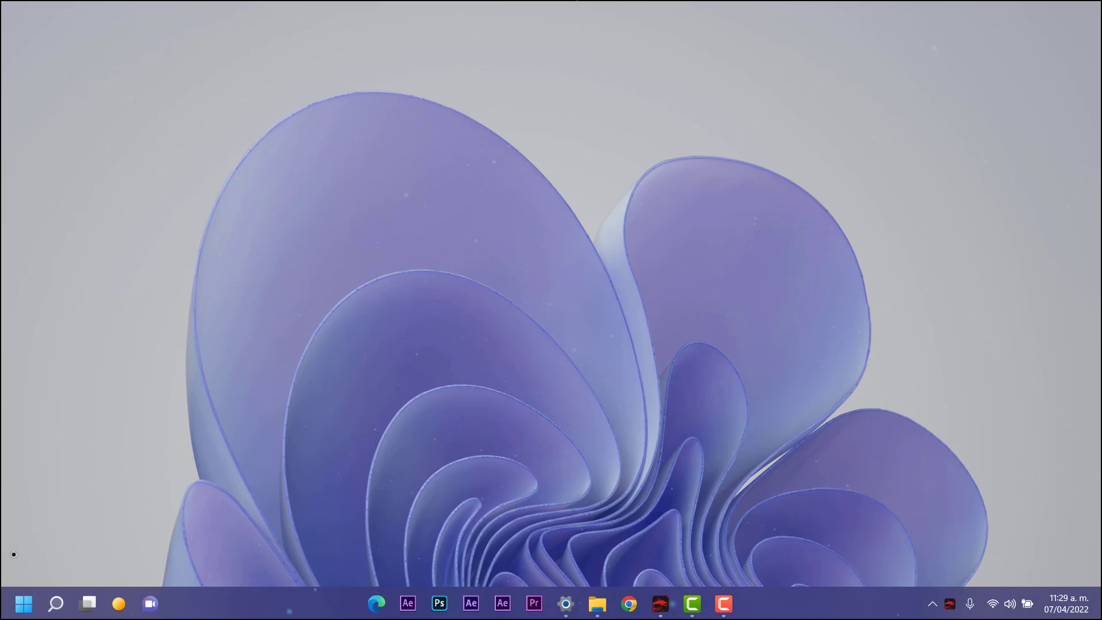
click(21, 599)
click(565, 153)
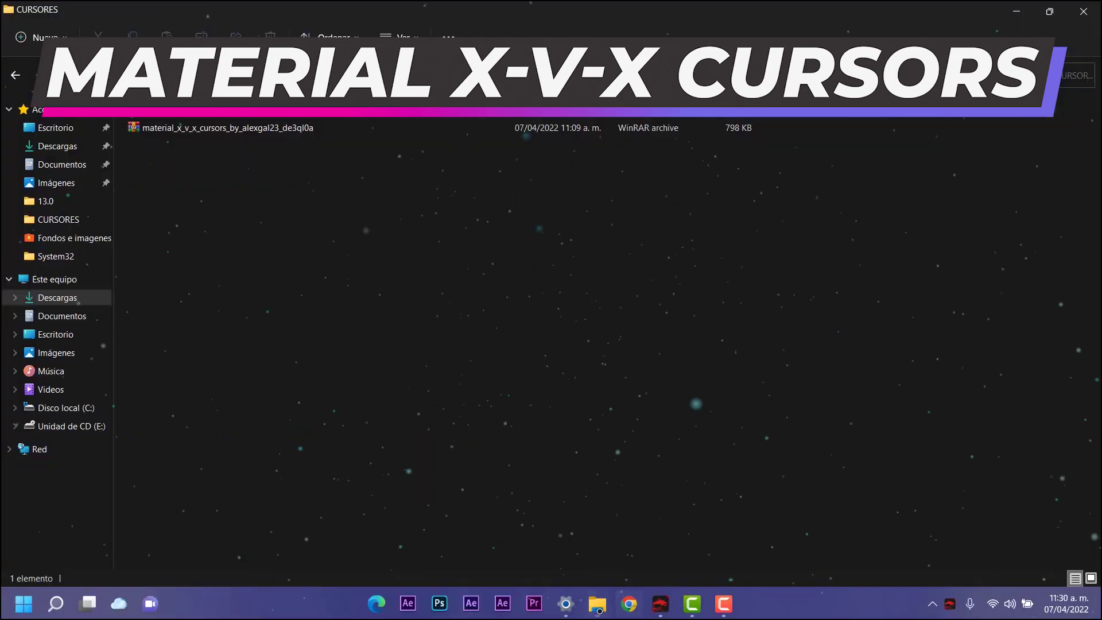
Extract the Material x-V-x Cursors folder from its RAR archive into CURSORES and open the extracted folder.
double_click(250, 128)
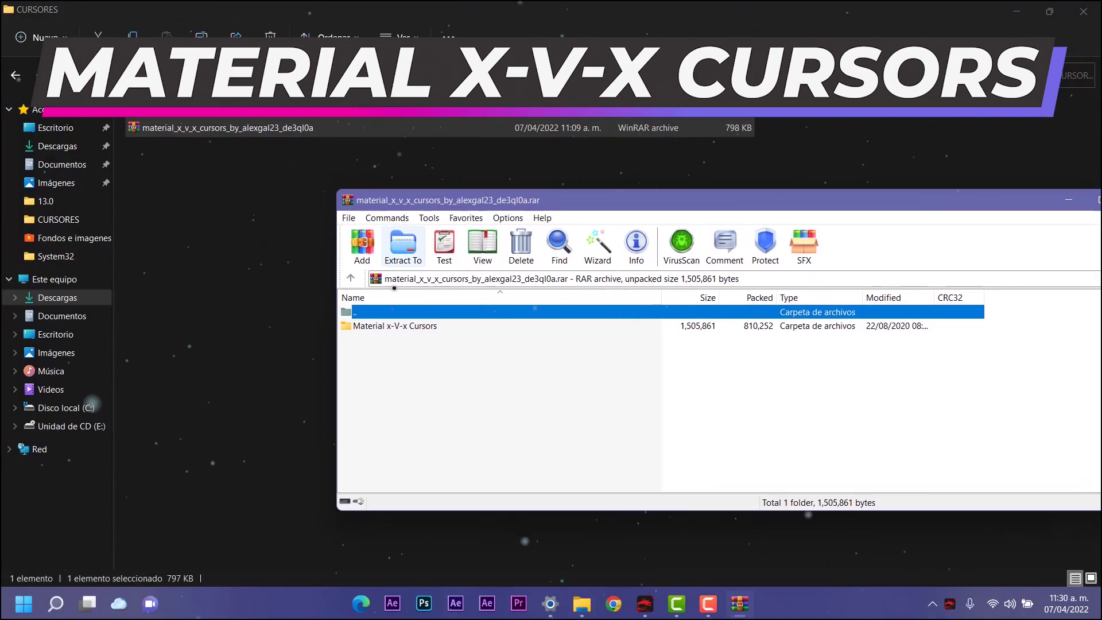
key(Down)
key(alt+F4)
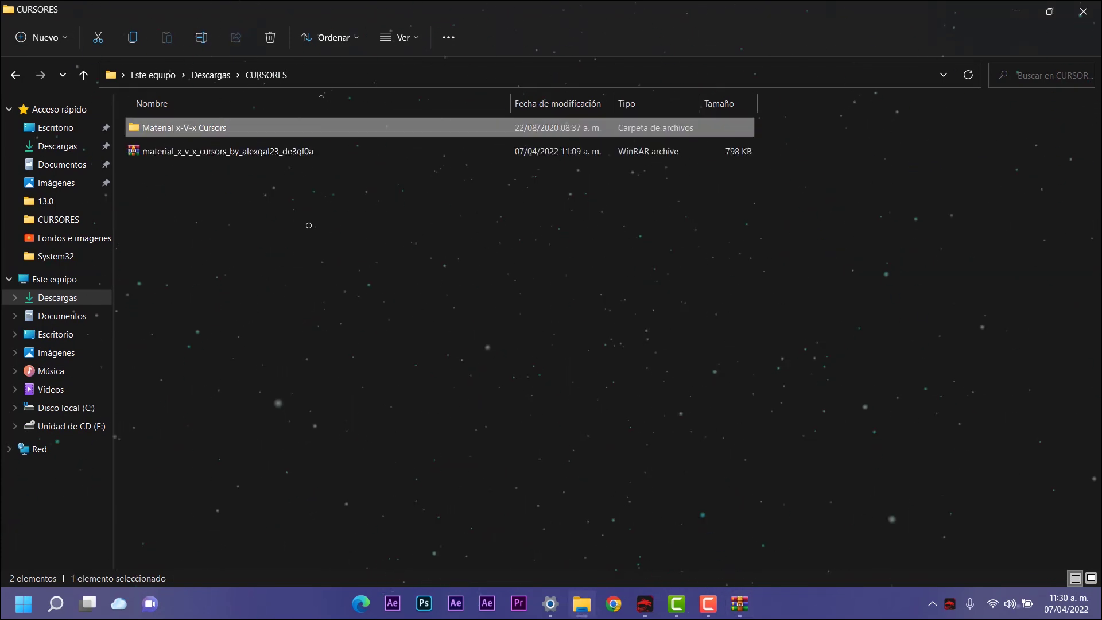
double_click(188, 128)
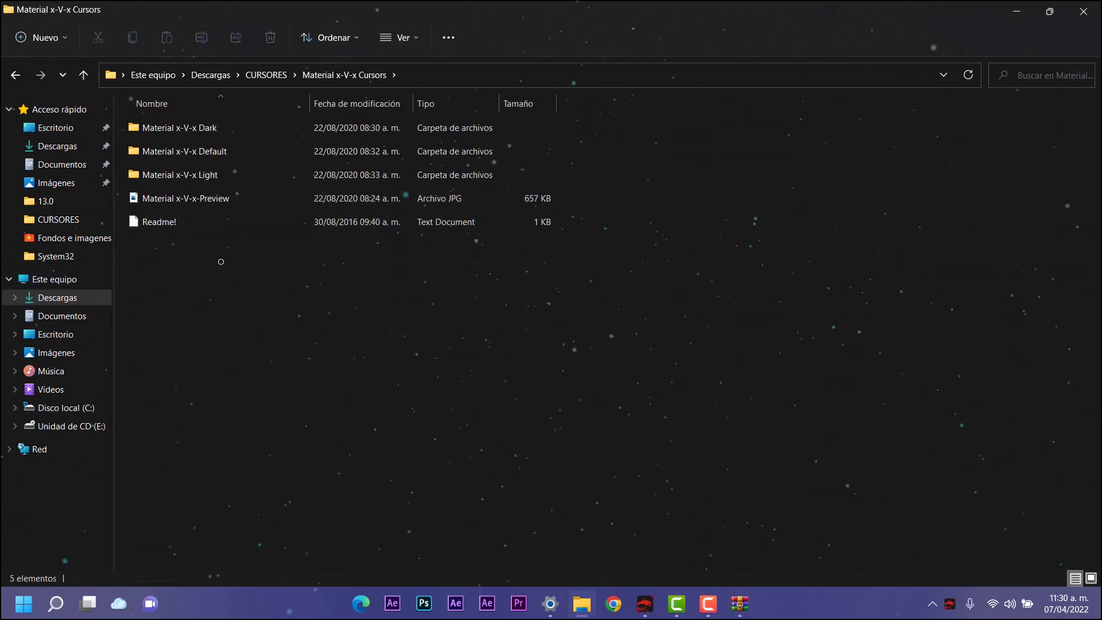
Install the Material x-V-x Dark cursors from that folder's Install setup file and accept the Material x-V-x Dark pointer scheme.
double_click(189, 128)
right_click(170, 341)
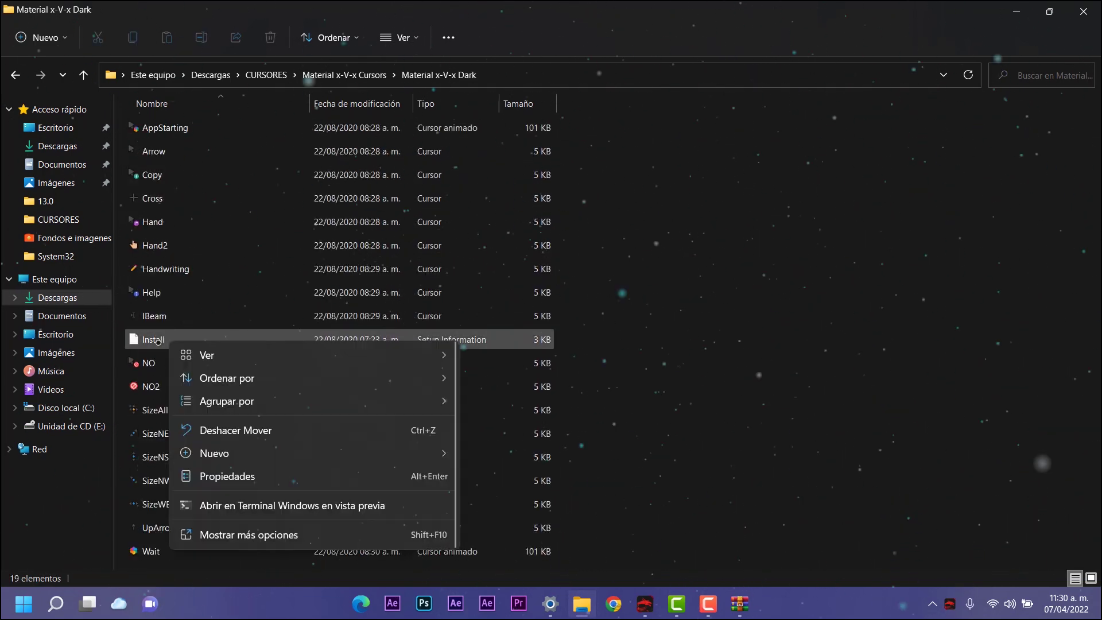
click(214, 525)
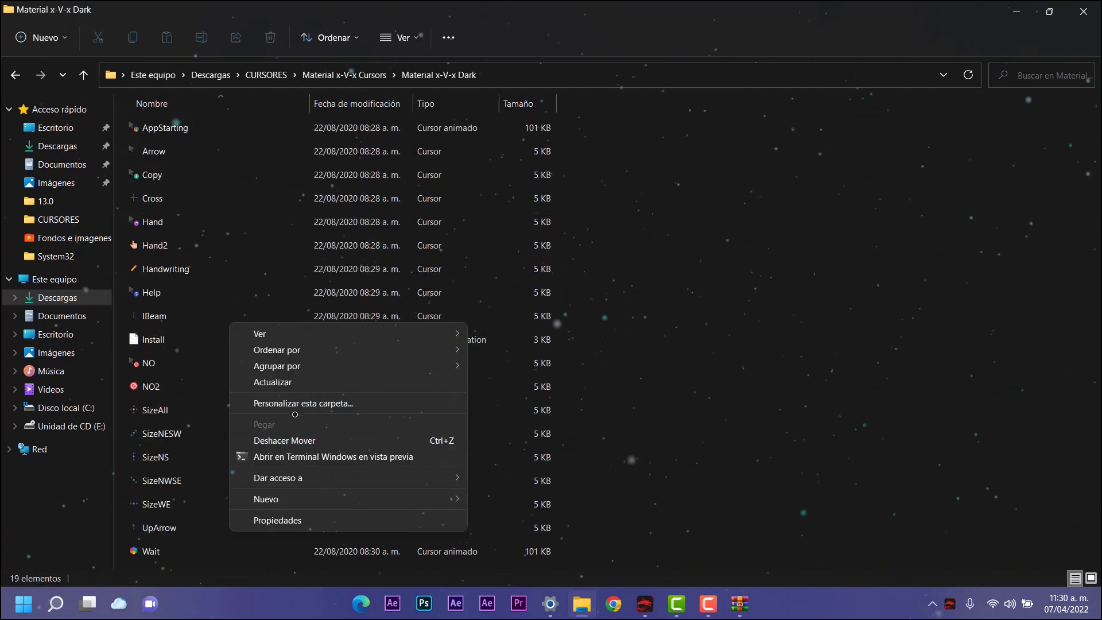
right_click(153, 338)
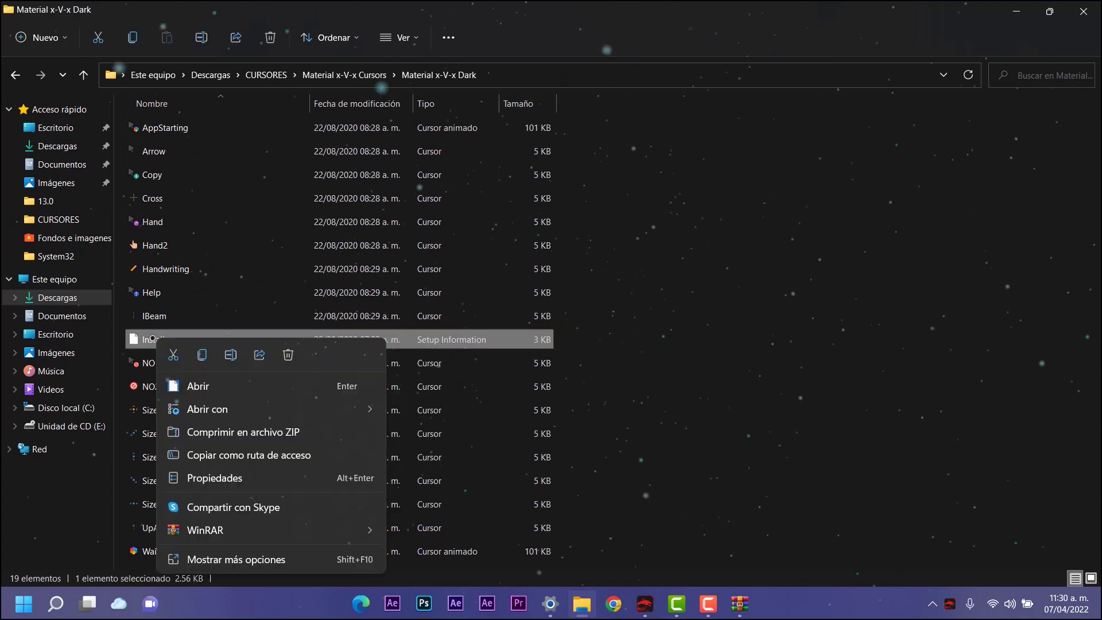
click(218, 560)
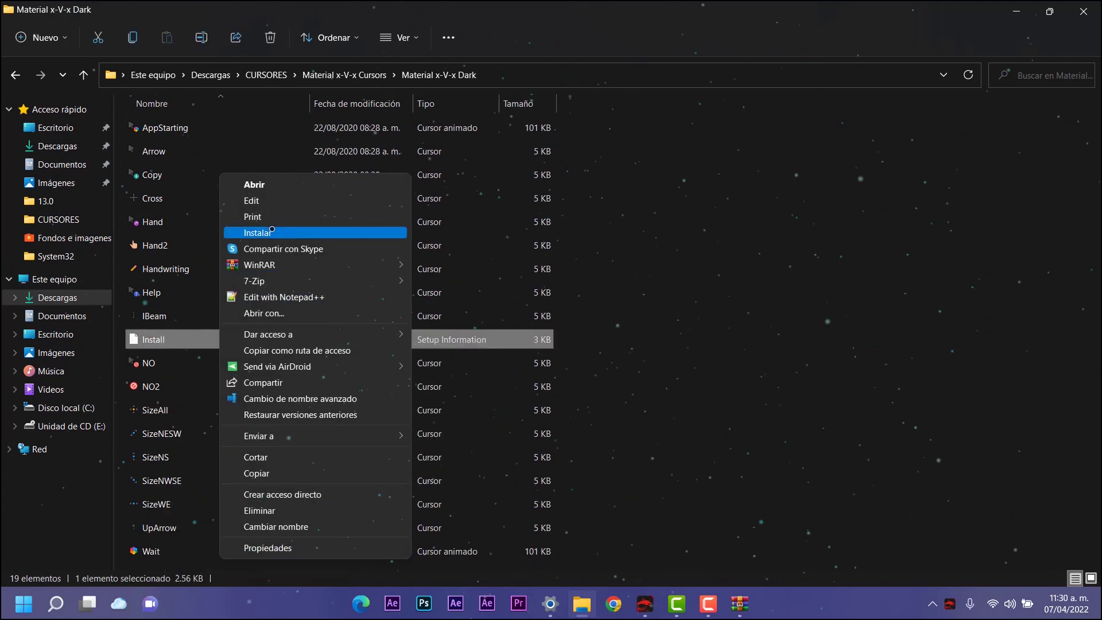
click(271, 232)
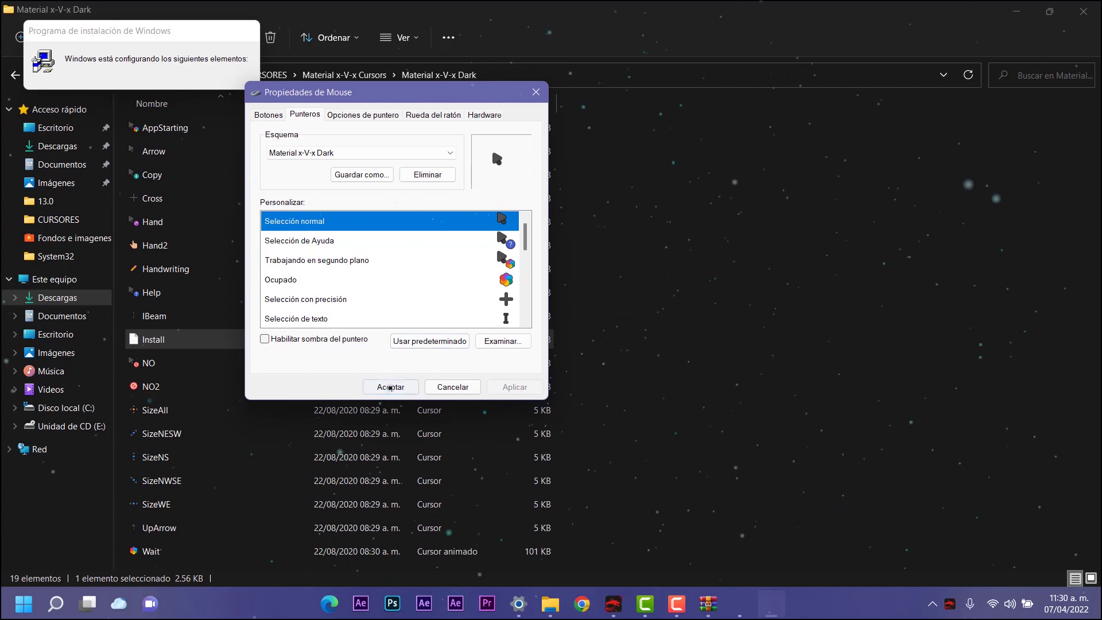
click(390, 387)
click(591, 357)
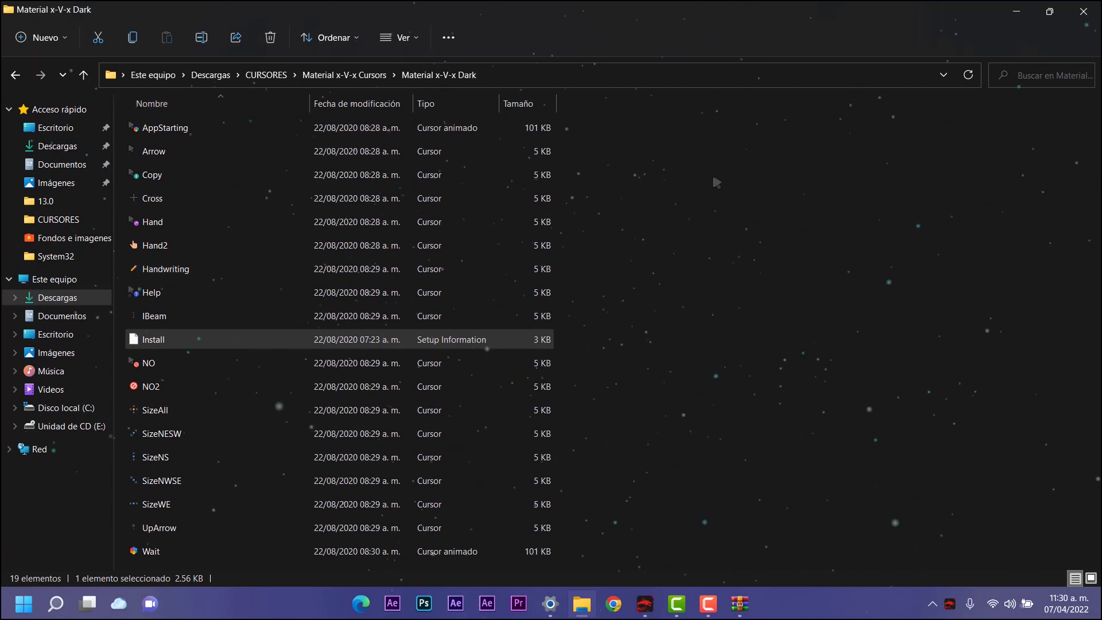
Show the desktop and try the Material x-V-x Dark pointer on the desktop and the Start menu.
key(super+d)
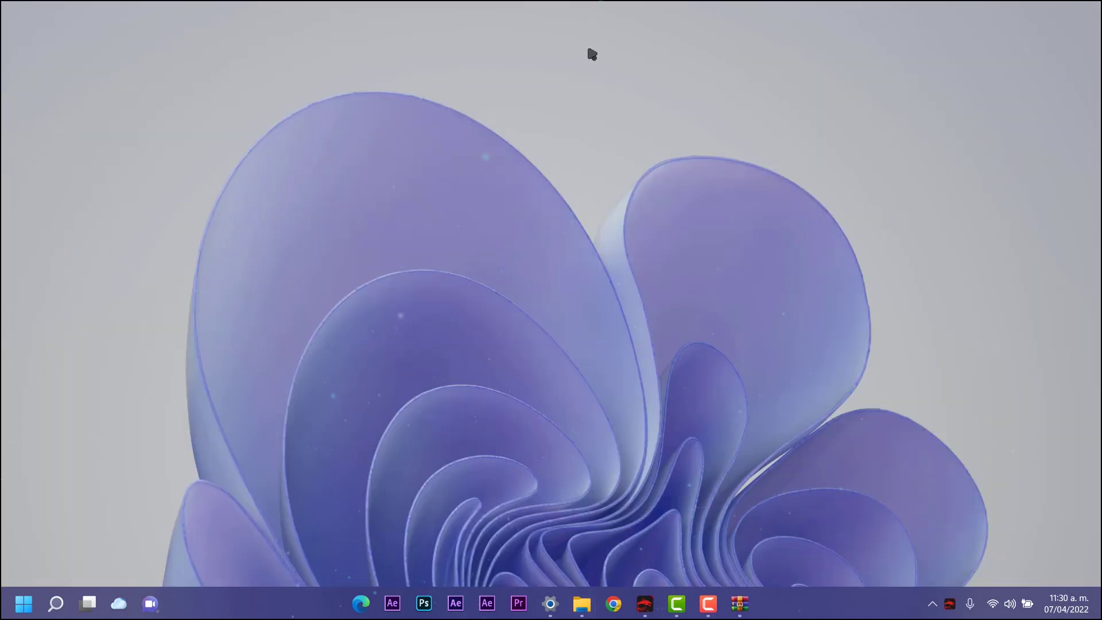
right_click(374, 136)
key(super)
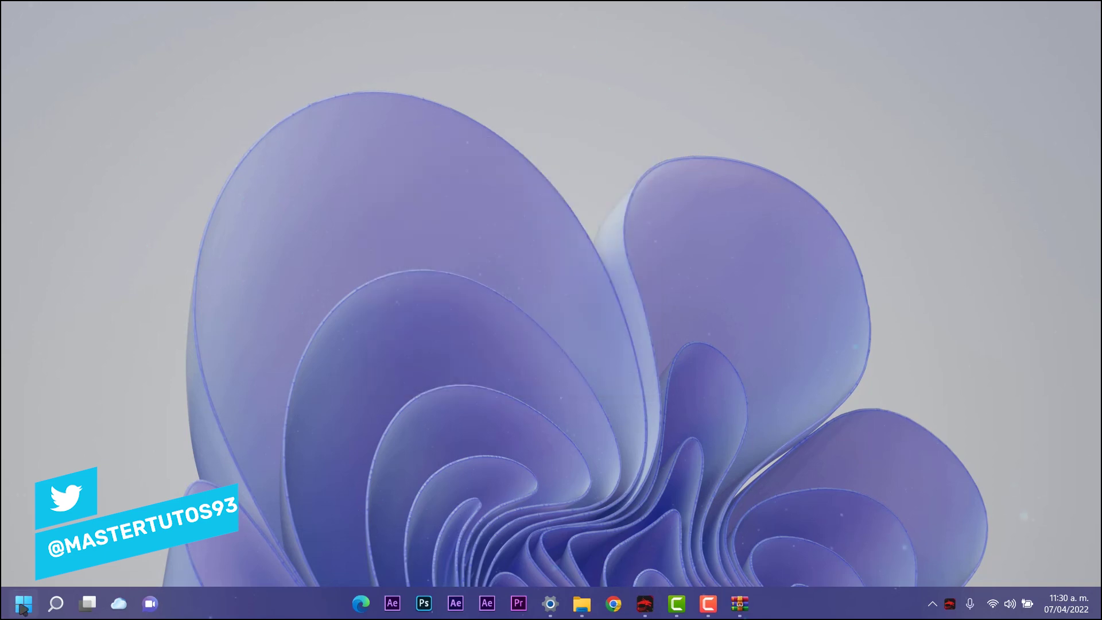
key(super)
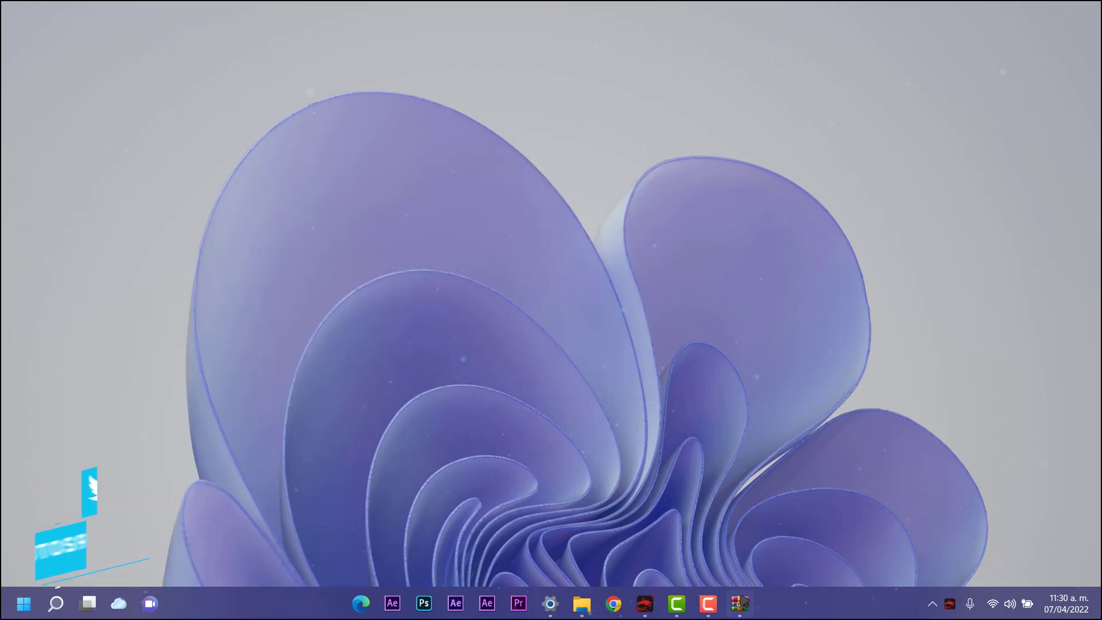
Install the Material x-V-x Default cursors from that folder's Install setup file and accept the pointer scheme, replacing the existing one of that name.
key(alt+Tab)
key(alt+Up)
click(172, 148)
double_click(172, 148)
right_click(151, 337)
click(264, 561)
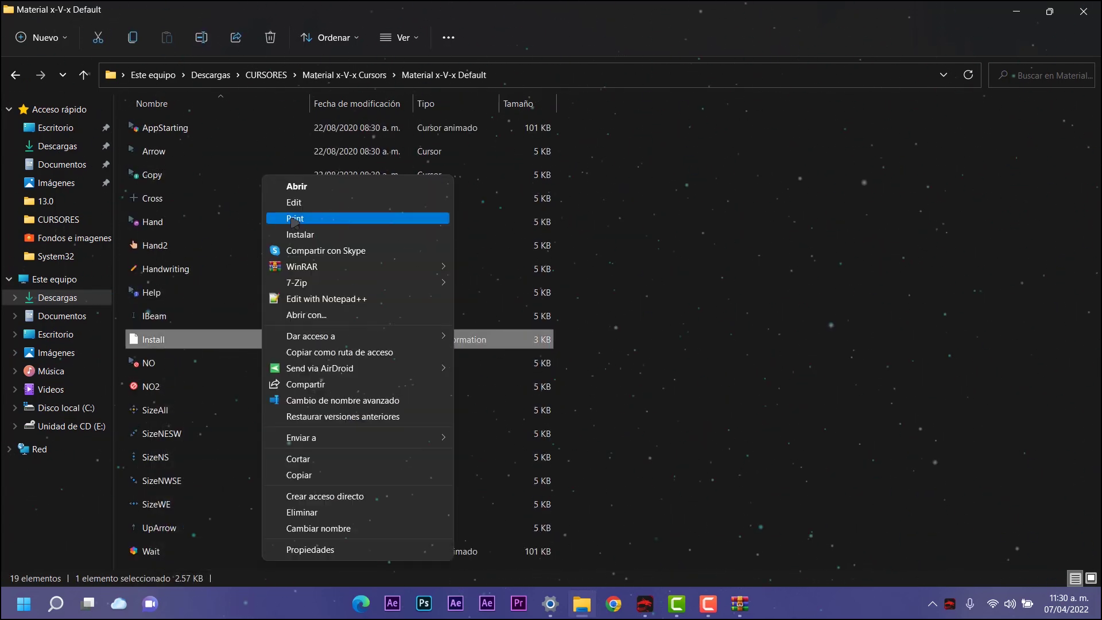
click(328, 234)
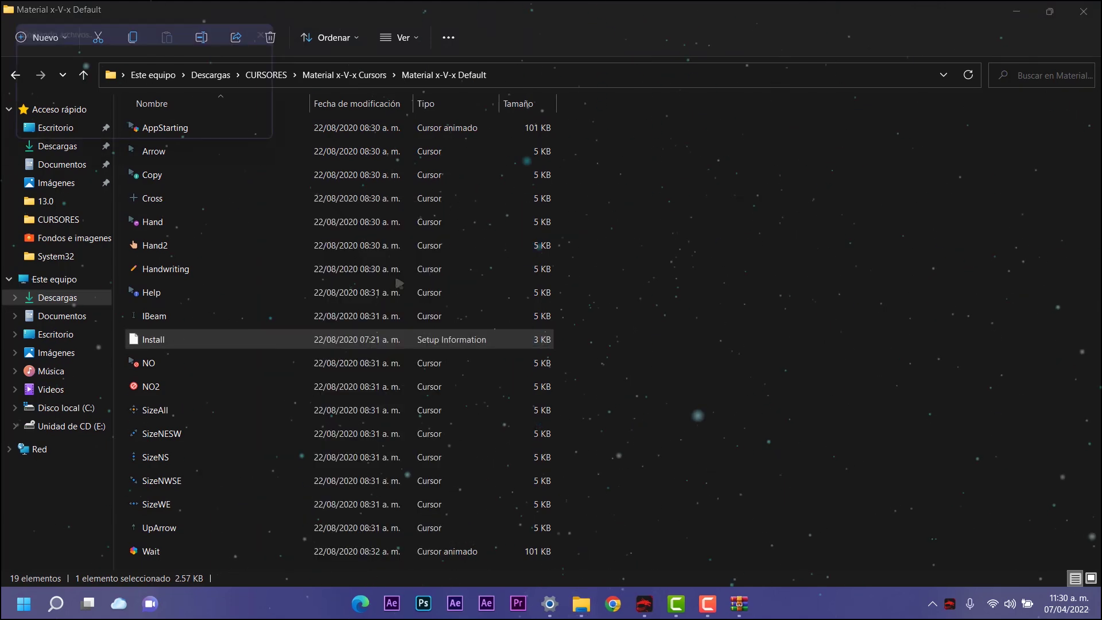
click(412, 386)
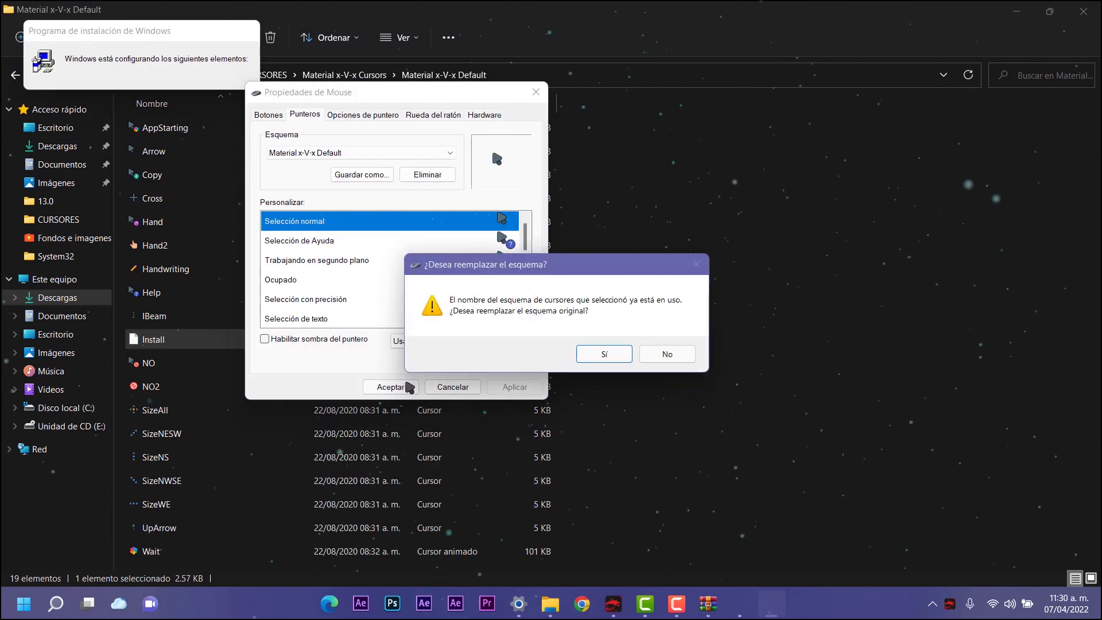
click(593, 352)
Install the Material x-V-x Light cursors from that folder's Install setup file, accept the pointer scheme with replacement, and minimize the folder window.
key(alt+Left)
double_click(184, 174)
right_click(157, 341)
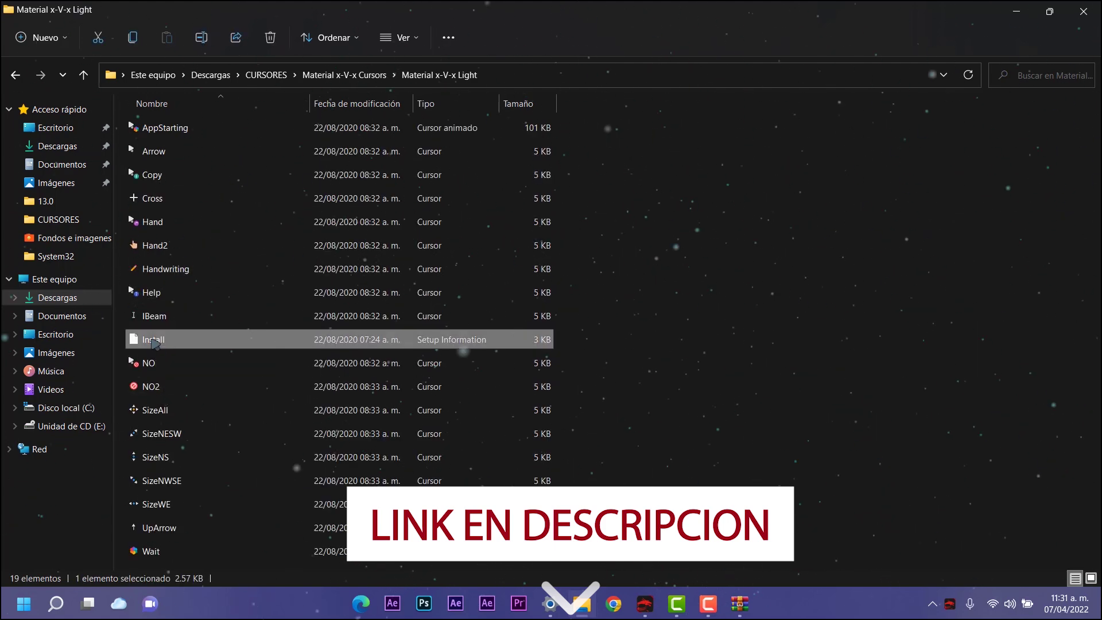
click(231, 562)
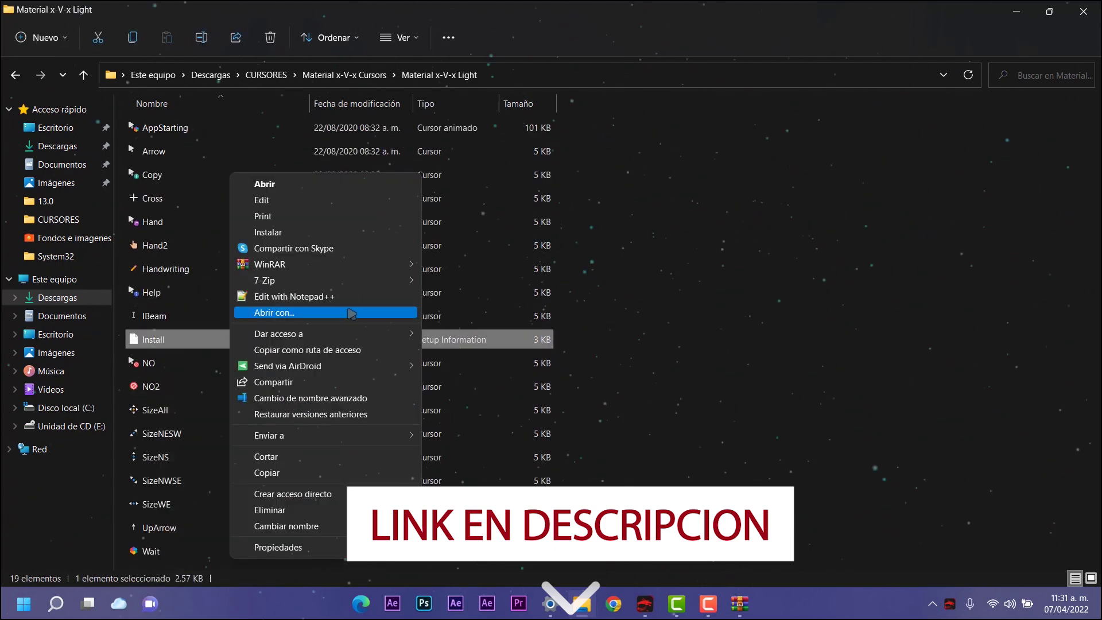
click(287, 235)
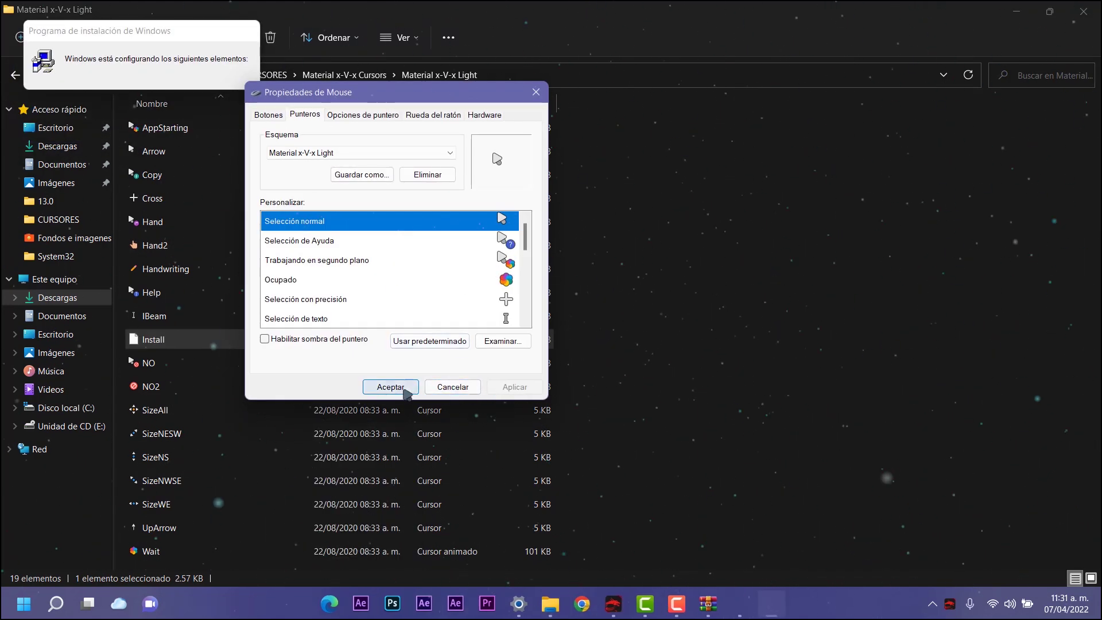
click(406, 392)
click(603, 359)
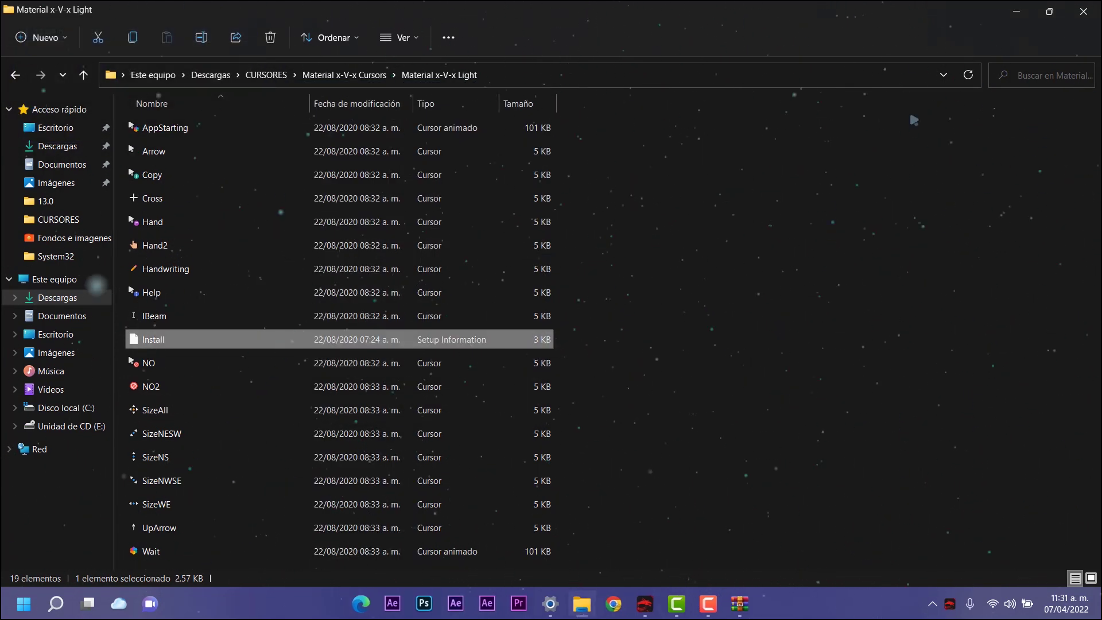
click(1027, 6)
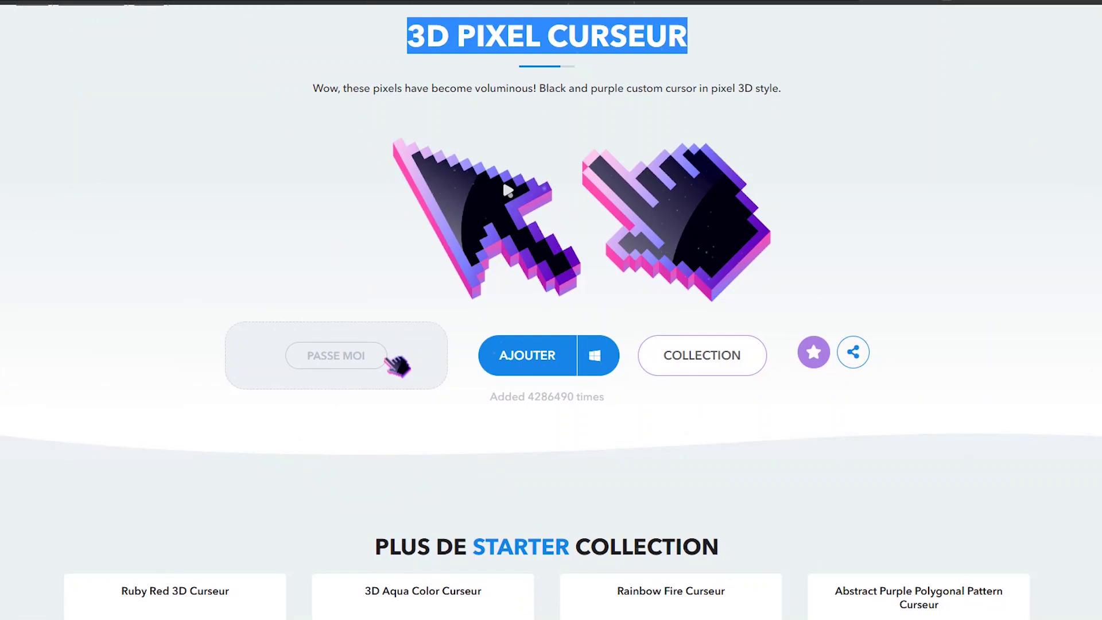
Browse the Starter Collection cursors below the 3D Pixel cursor on the custom cursor website, including the Chrome and Windows install options.
scroll(792, 291, down, 10)
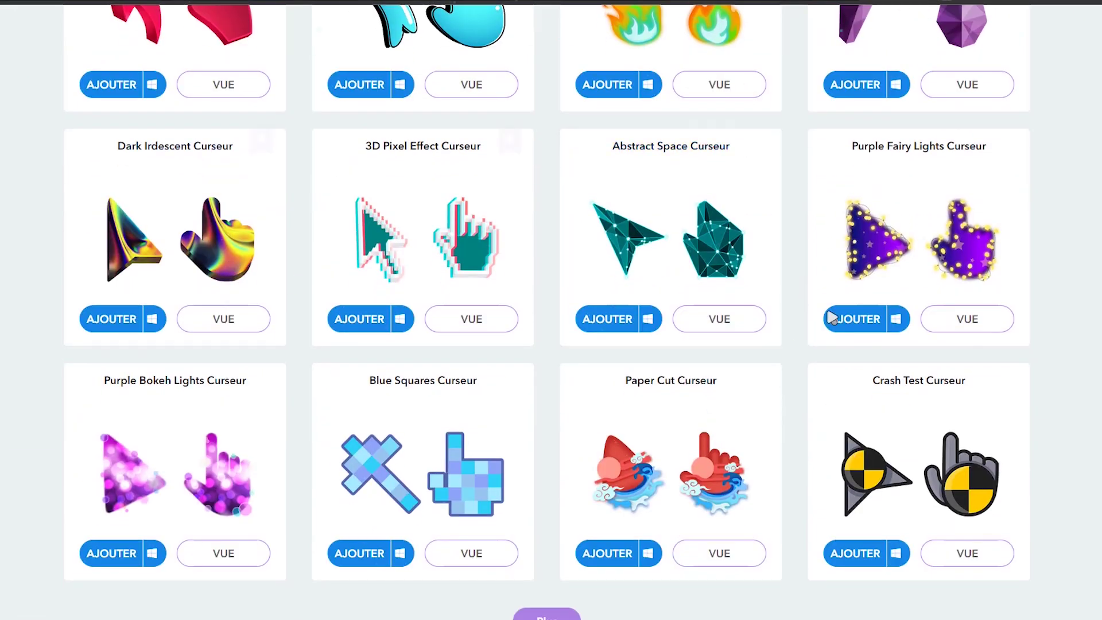
scroll(624, 442, down, 3)
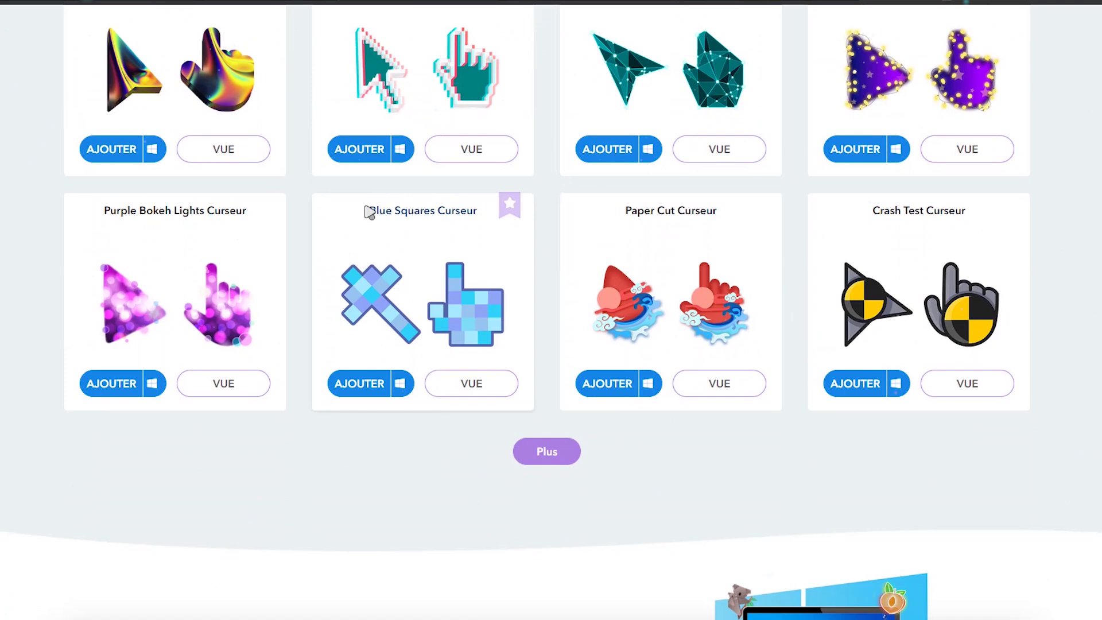
scroll(368, 213, up, 4)
scroll(645, 352, down, 2)
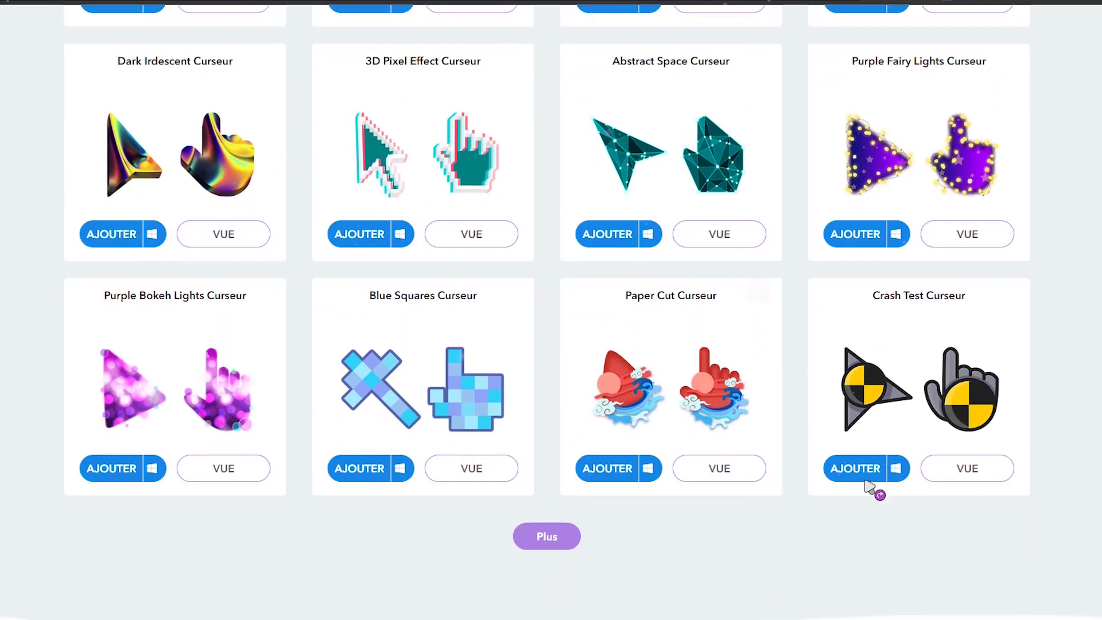
scroll(793, 386, down, 8)
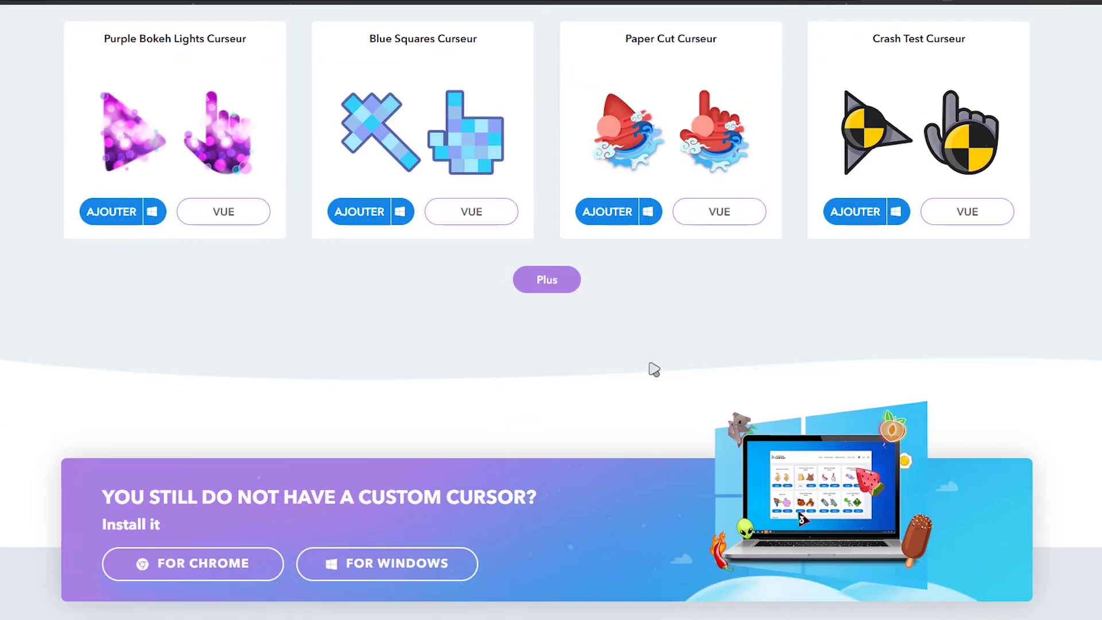
scroll(660, 381, up, 6)
scroll(660, 383, up, 3)
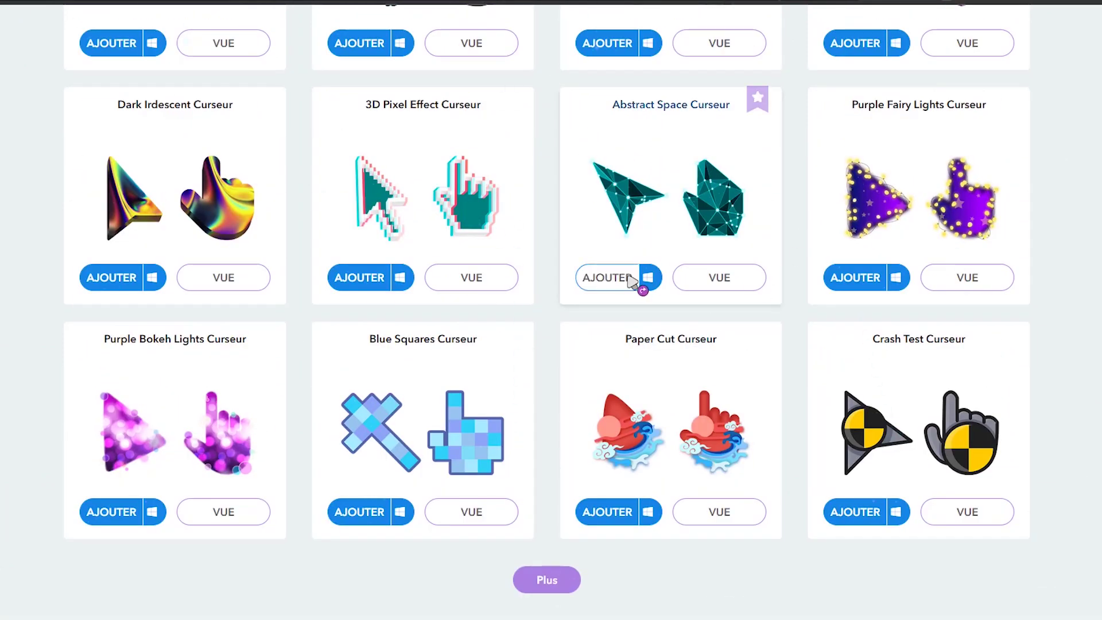